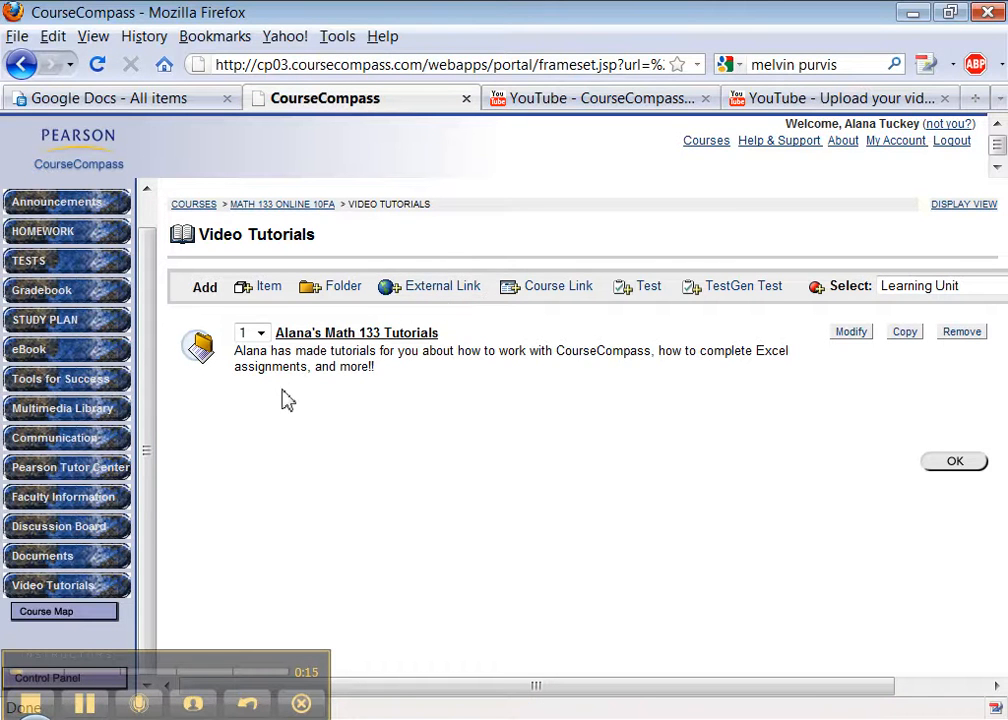
- Start a new external link in Video Tutorials and name it "MyMathLab for Students YouTube Playlist"
click(455, 292)
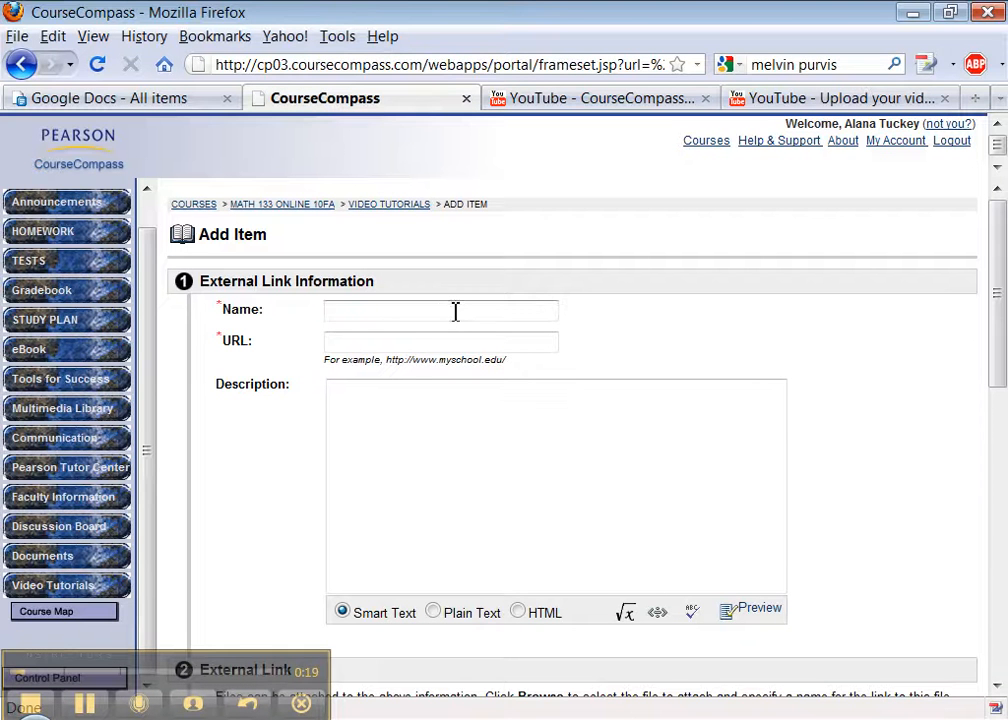
click(407, 313)
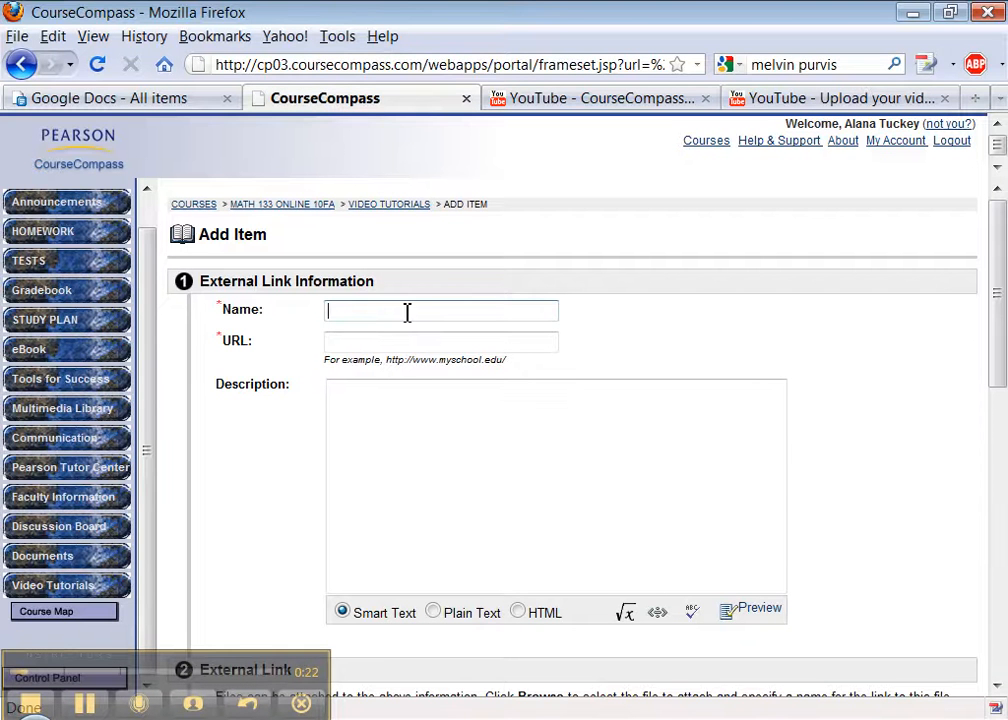
text(MyMathLab)
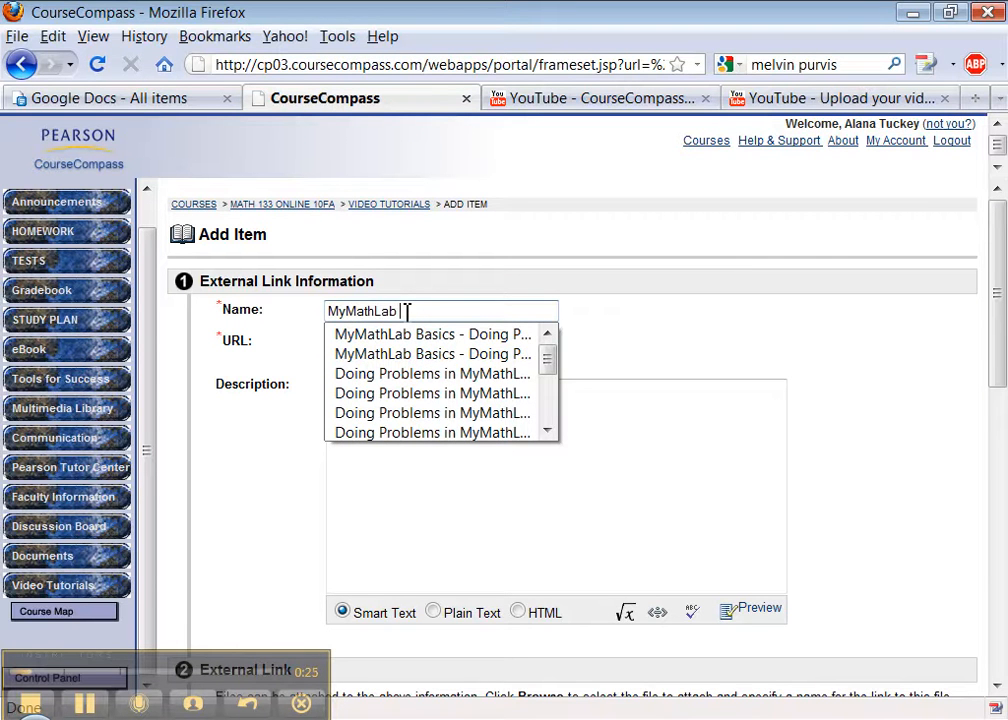
text( for Students YouT)
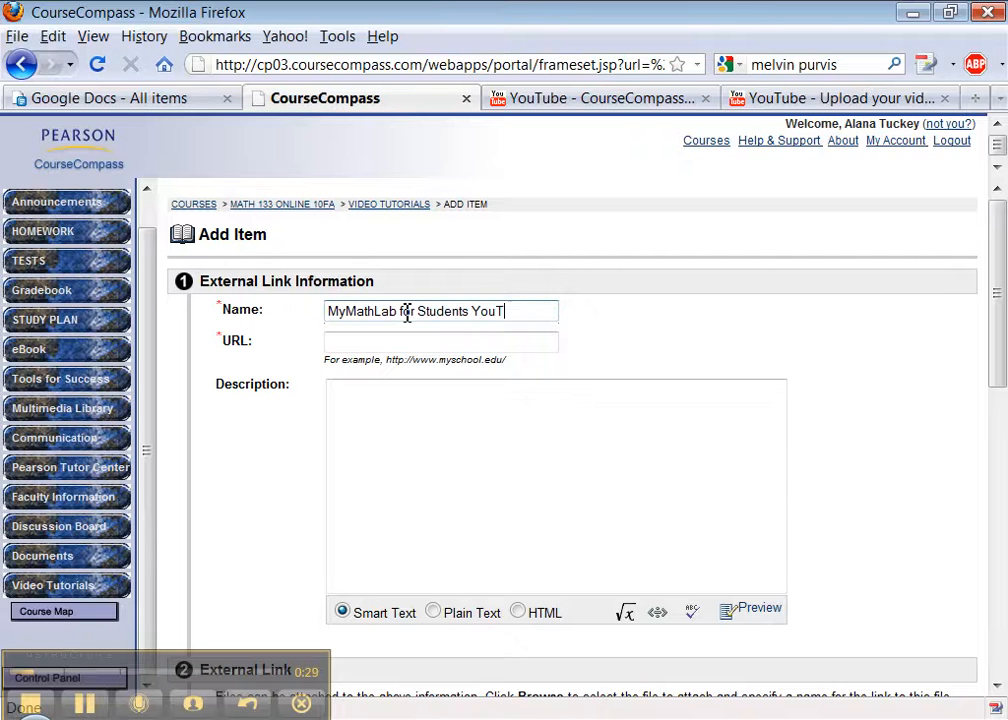
text(Playlist)
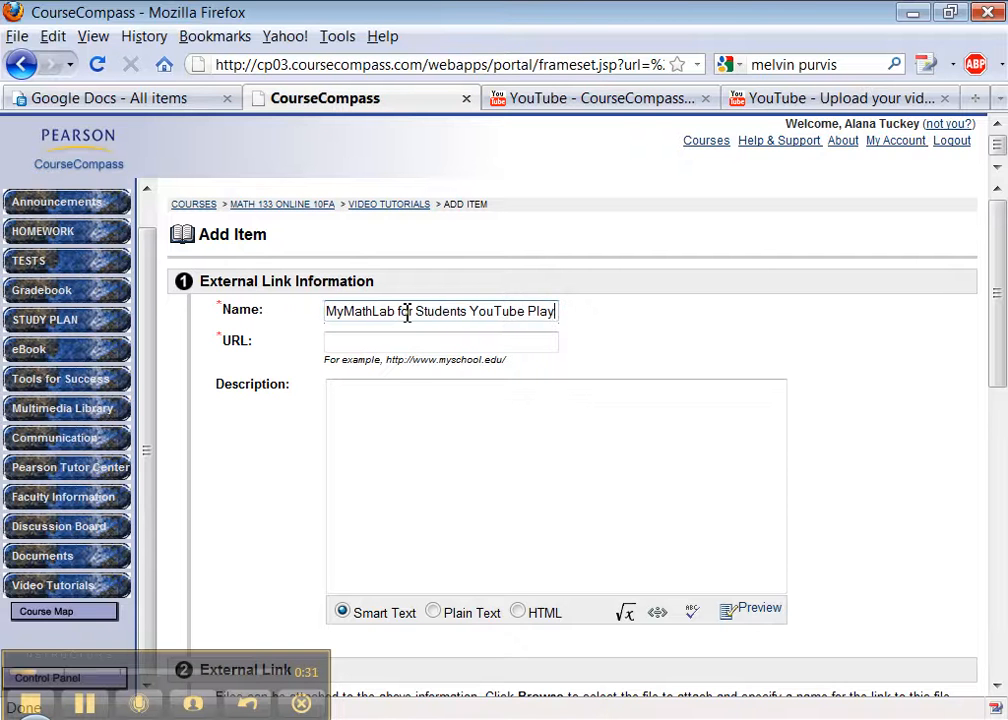
key(Tab)
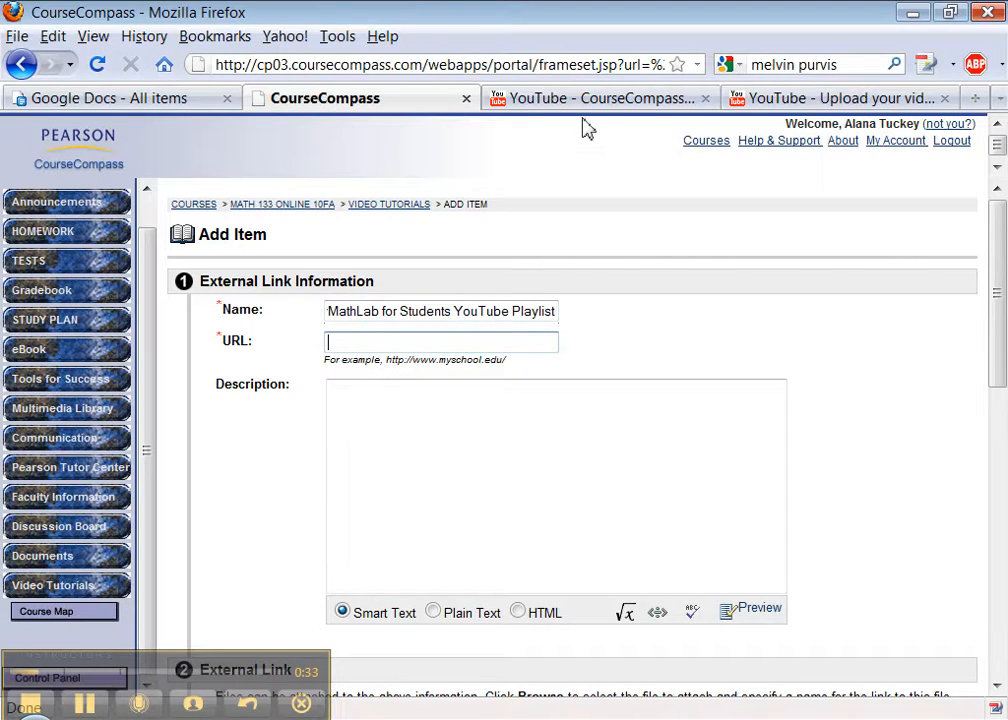
- Switch to the open YouTube page and open the "MyMathLab for Students (F2F)" playlist from the instructor's own channel
click(608, 99)
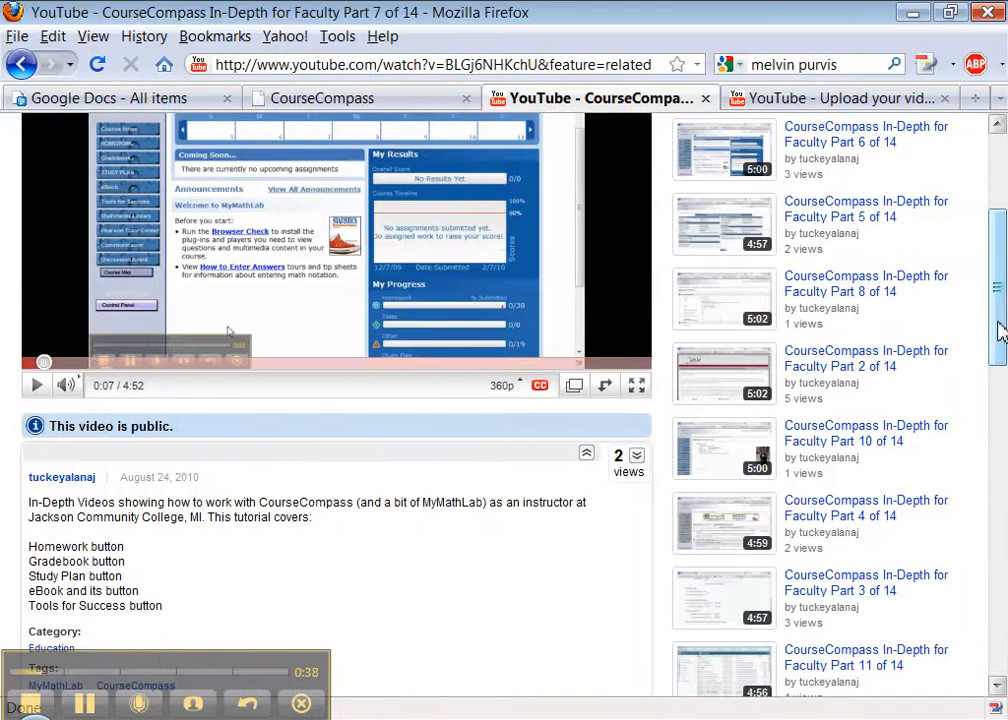
drag(998, 333, 997, 151)
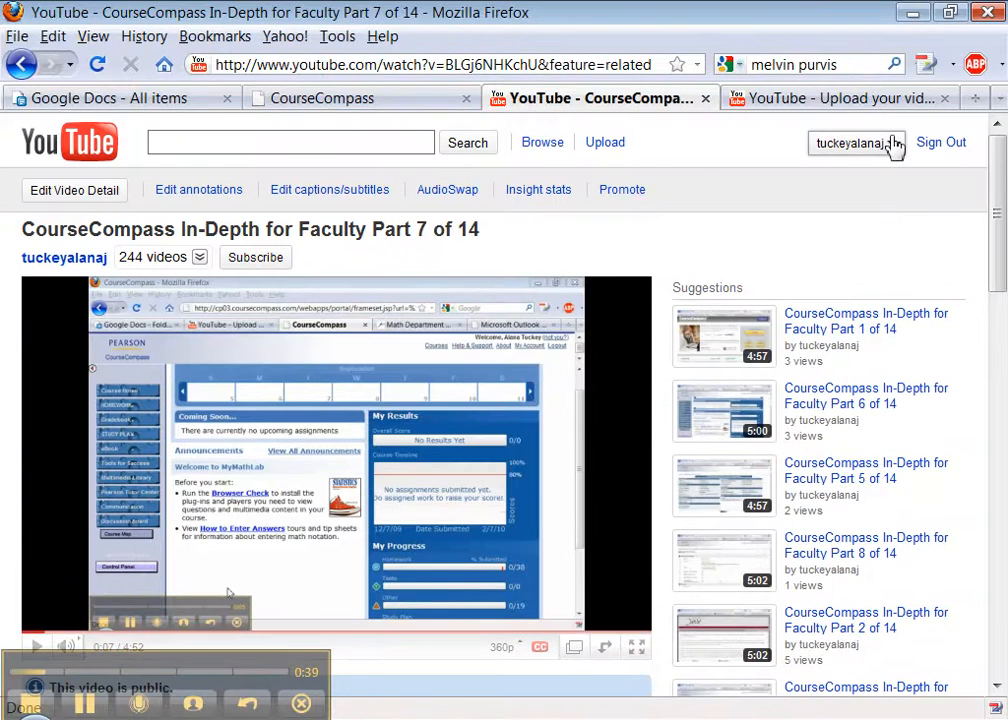
click(858, 148)
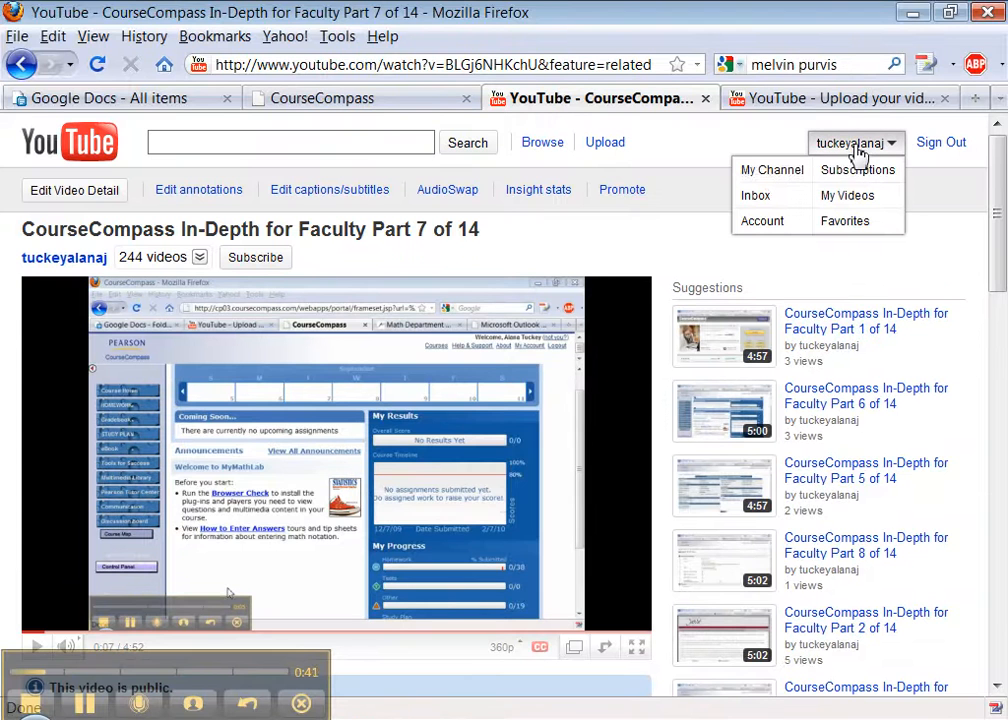
click(774, 178)
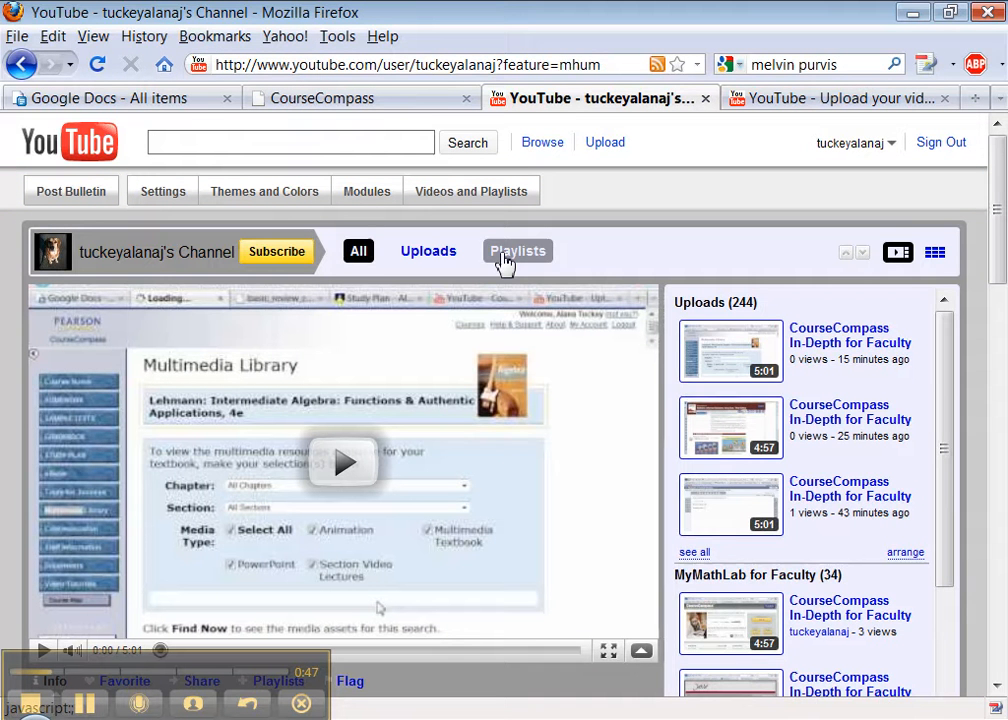
click(505, 257)
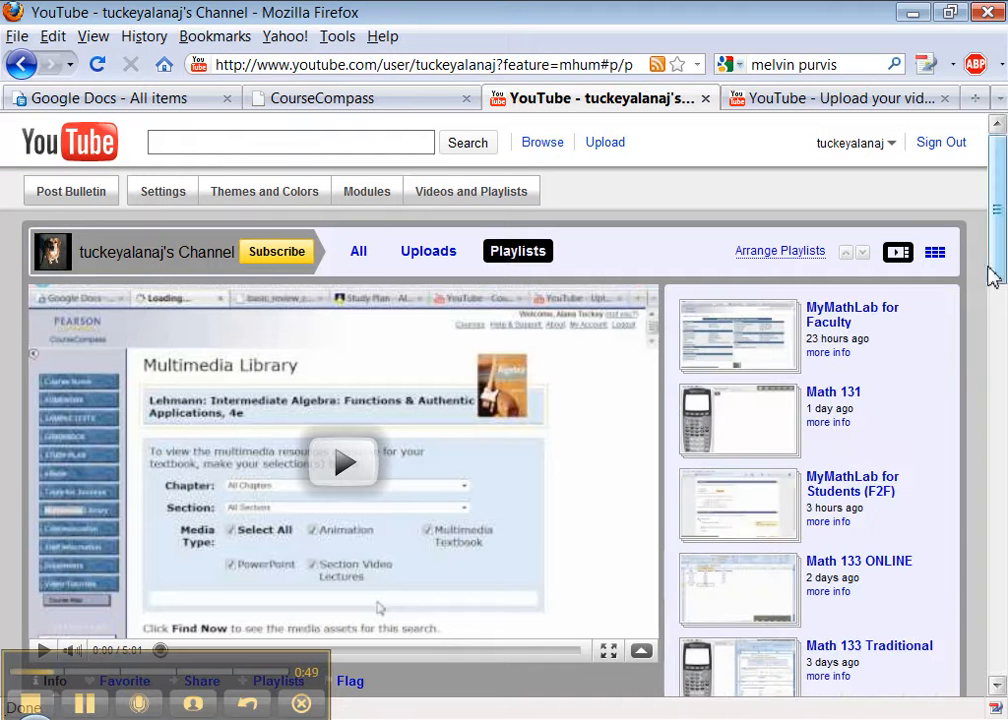
drag(996, 281, 992, 336)
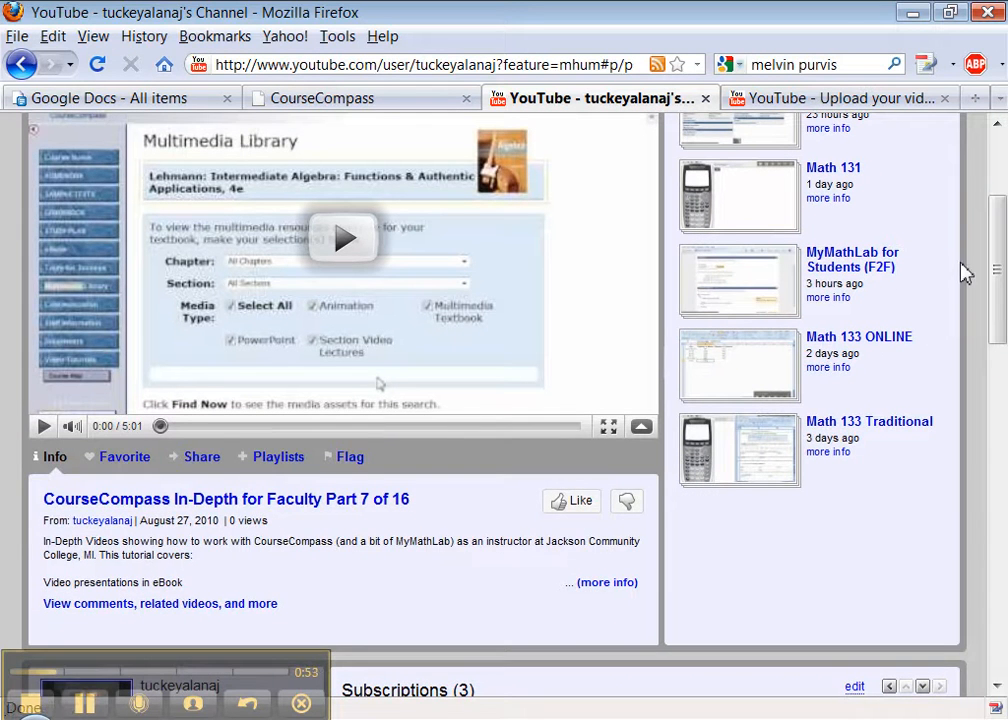
drag(992, 275, 992, 252)
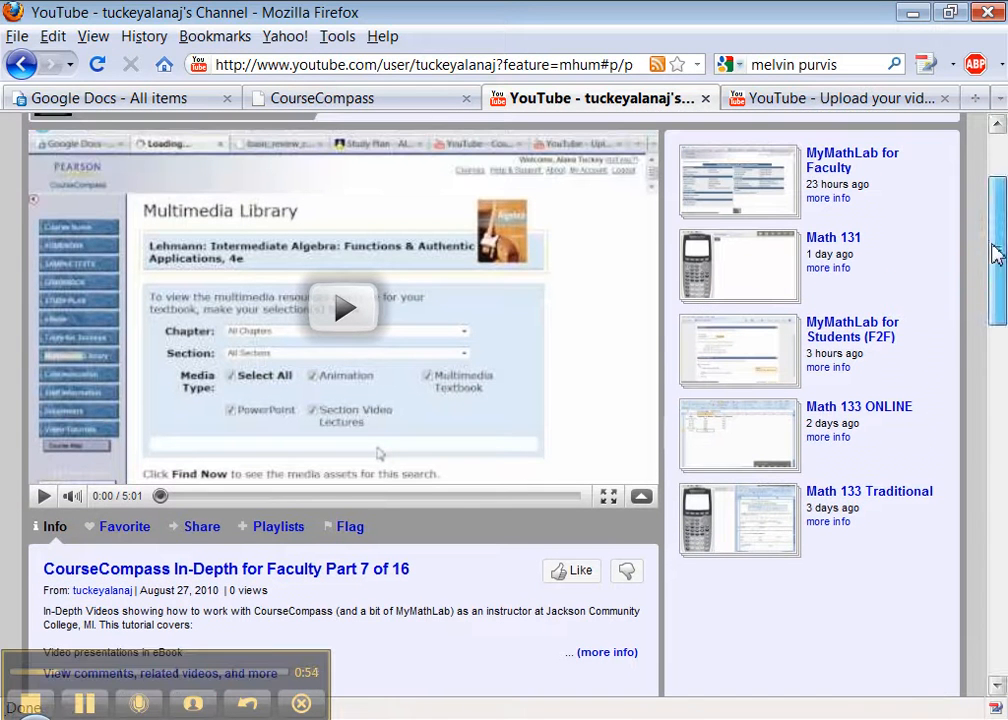
click(848, 338)
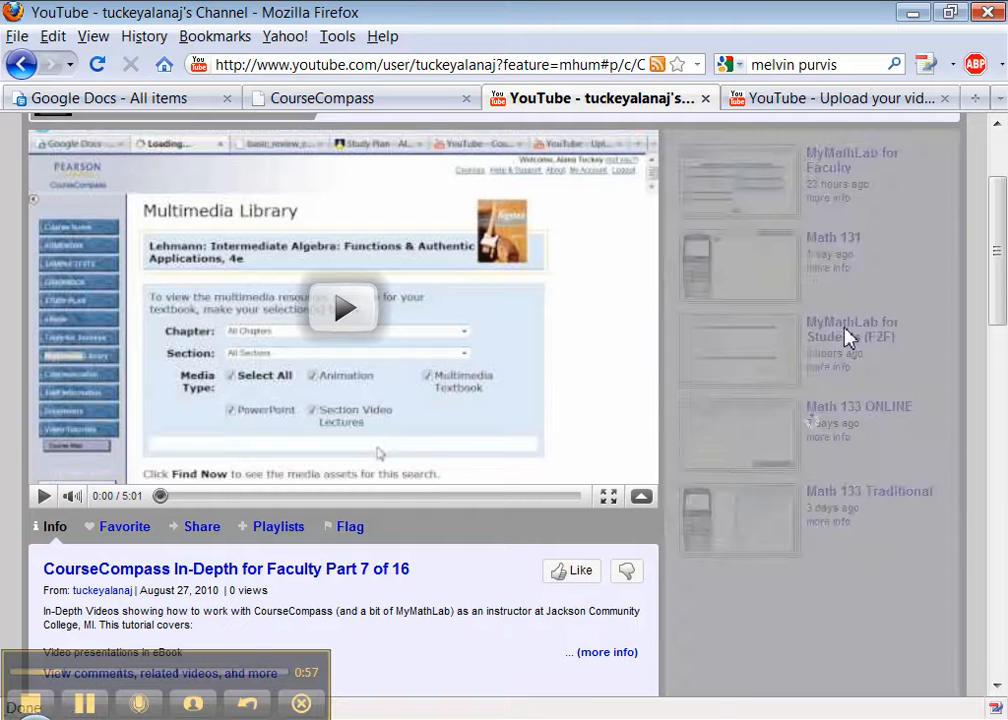
- Copy the playlist's web address and paste it as the URL of the new CourseCompass external link
click(507, 57)
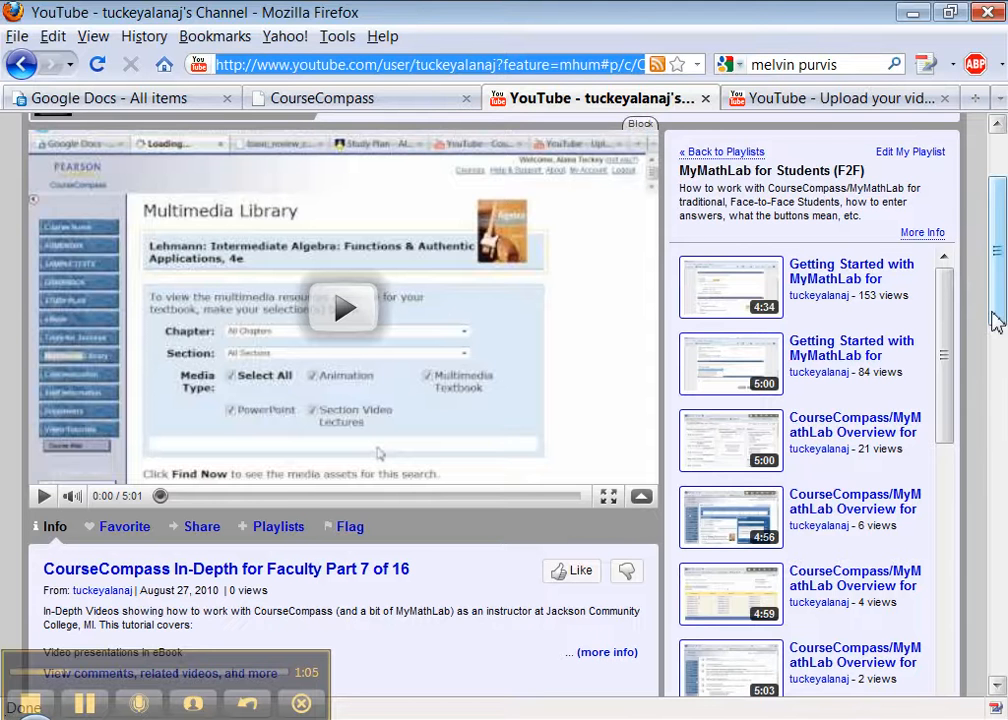
drag(995, 320, 920, 263)
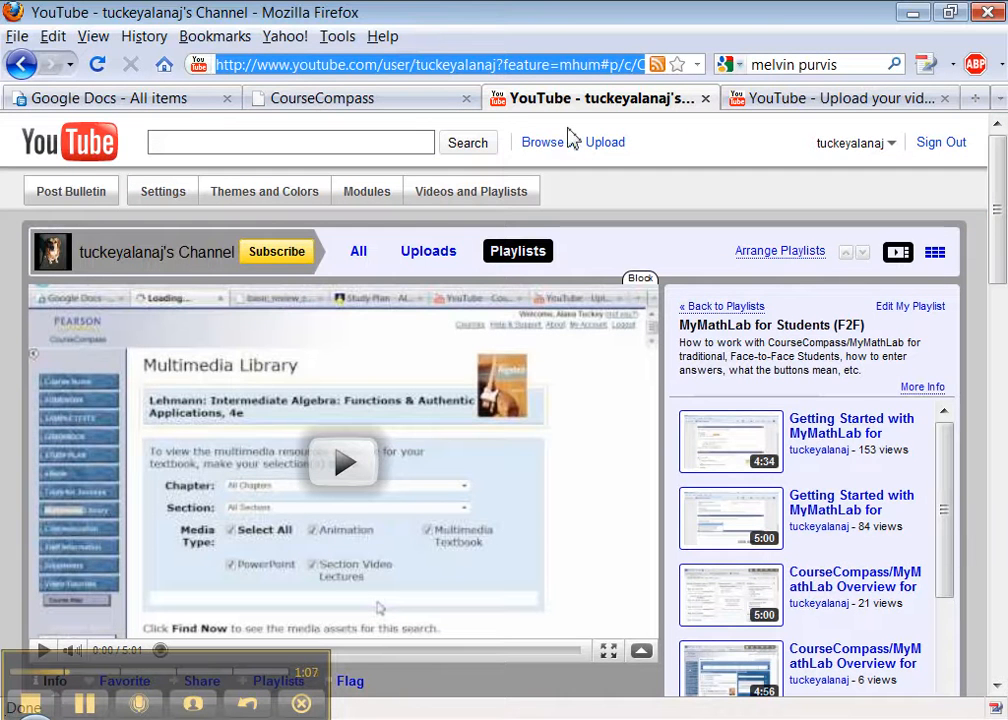
click(408, 106)
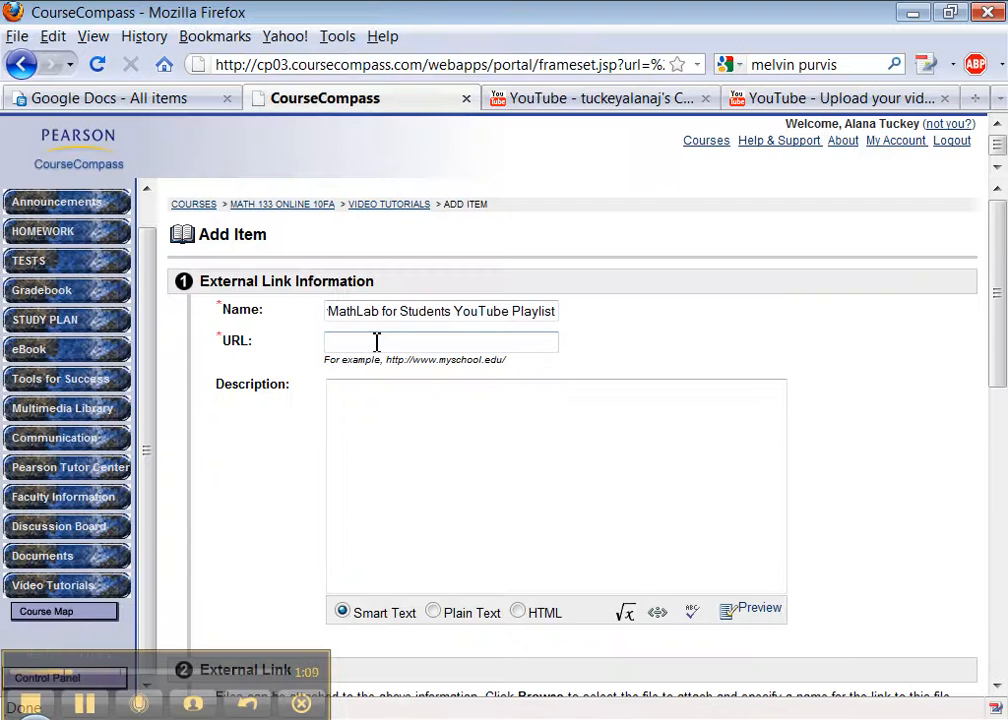
key(ctrl+v)
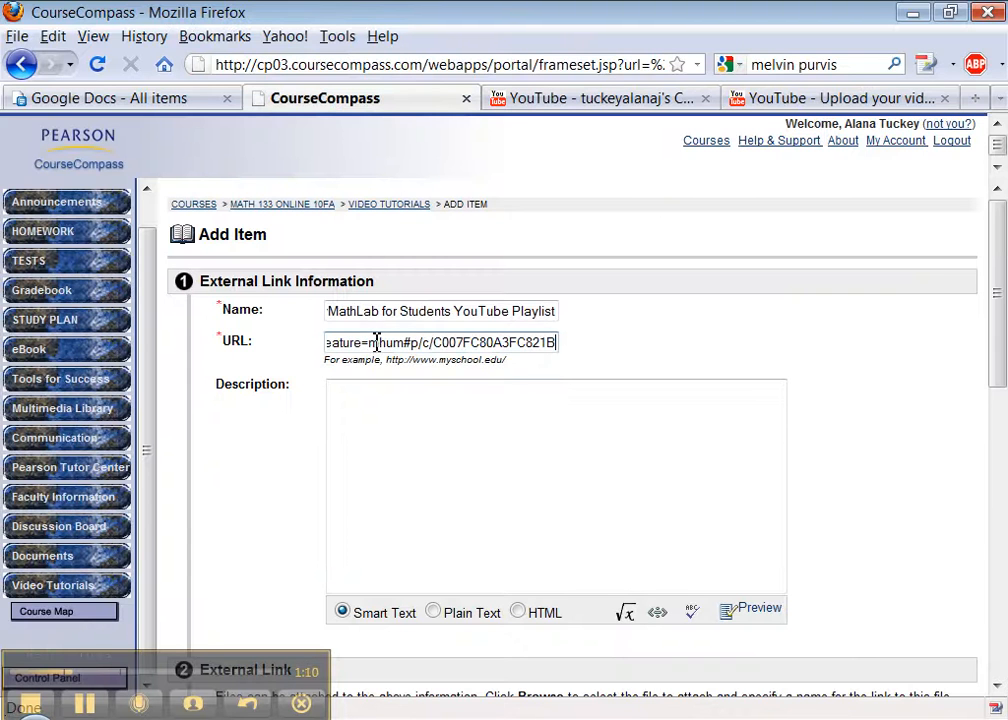
- Describe the link as "Video tutorials that go over the basics of MyMathLab for Students" and submit it with the default options
click(374, 406)
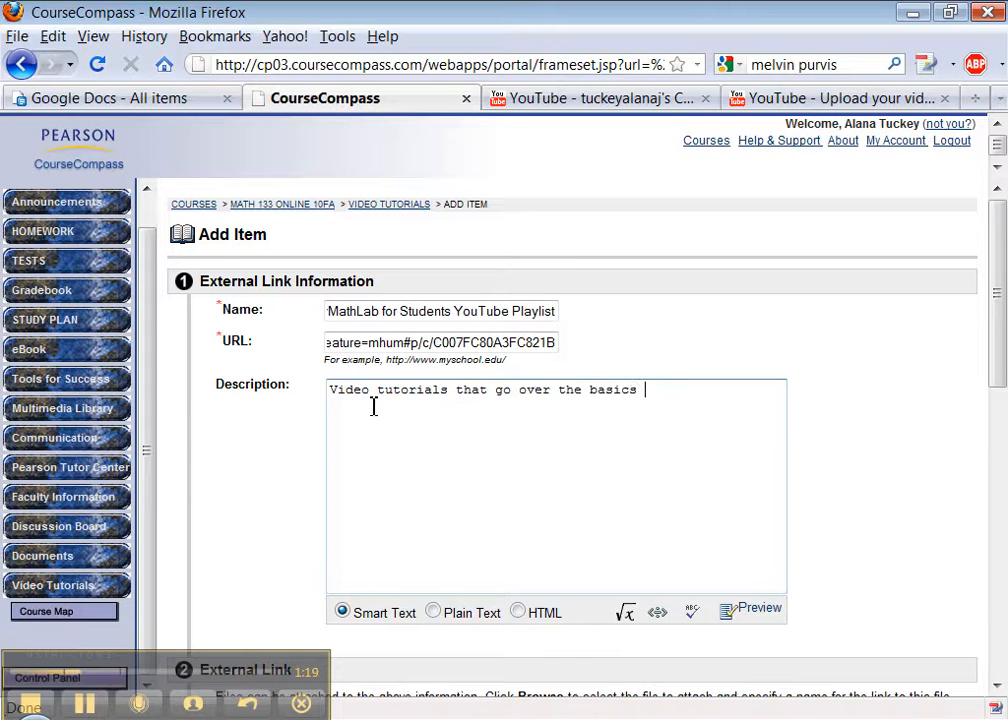
text(Video tutorials that go over the basics of MyMathLab fo)
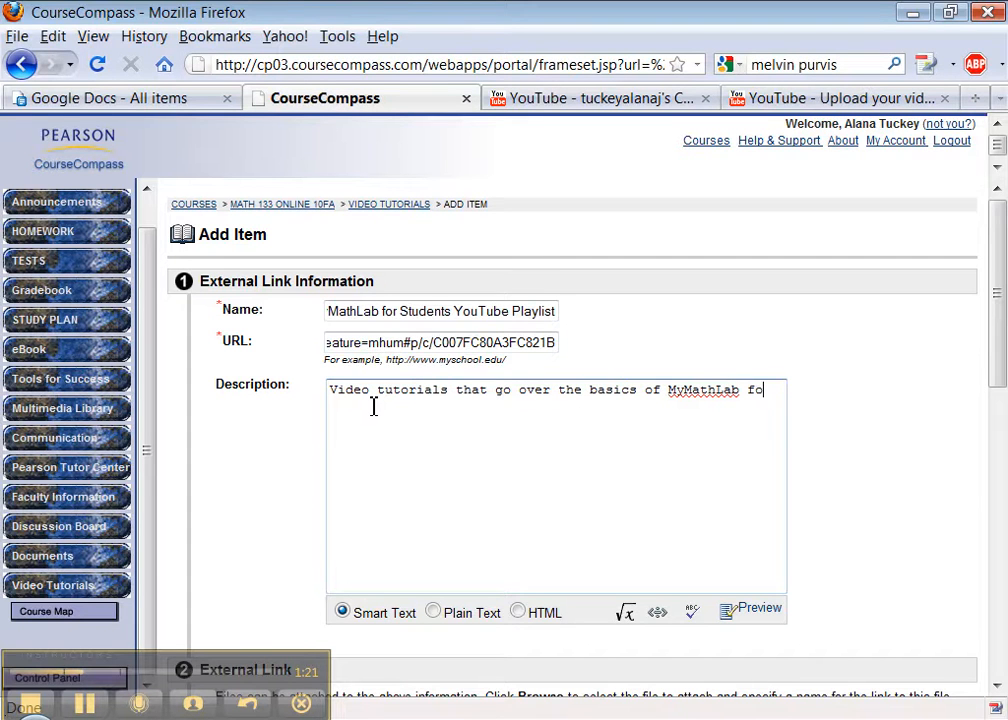
text(r Students)
scroll(857, 445, down, 5)
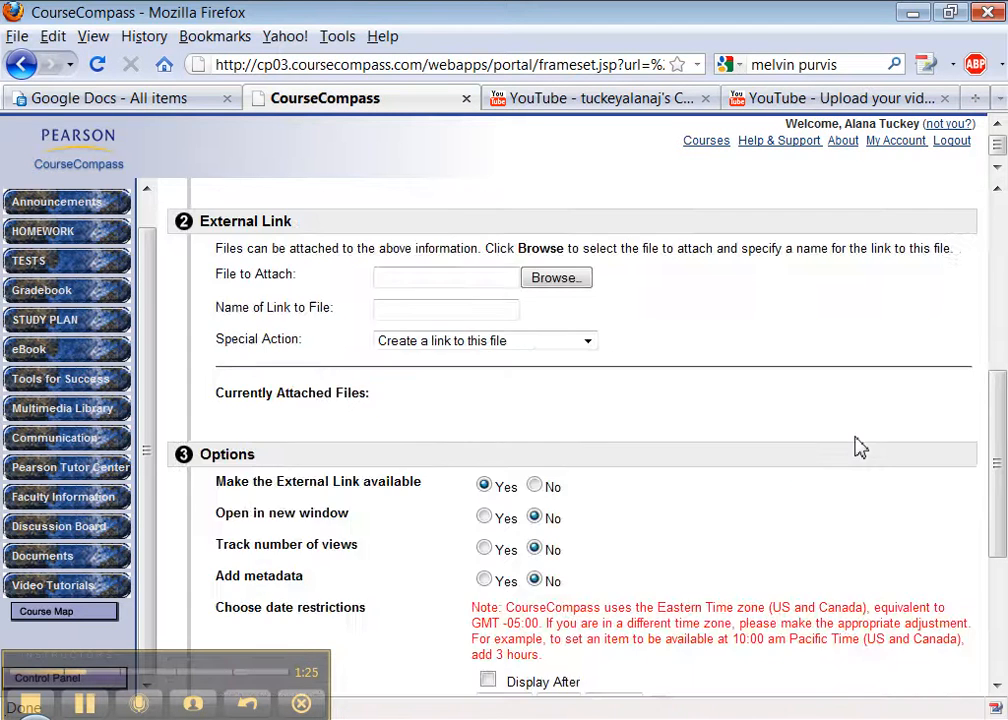
scroll(857, 445, up, 5)
scroll(592, 513, down, 5)
scroll(558, 360, down, 5)
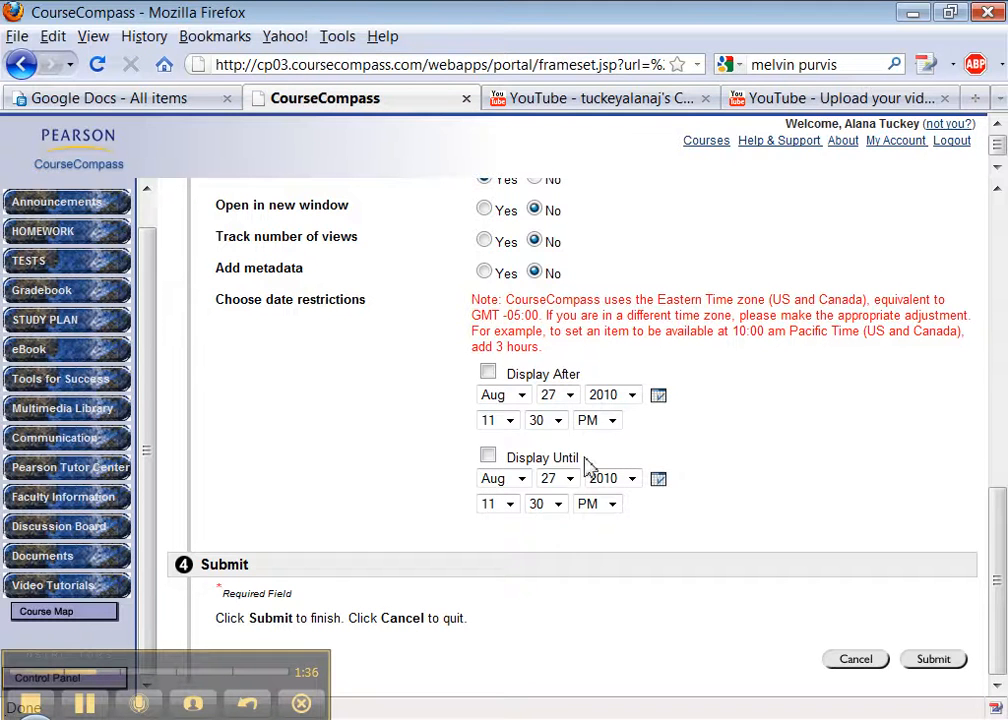
click(933, 659)
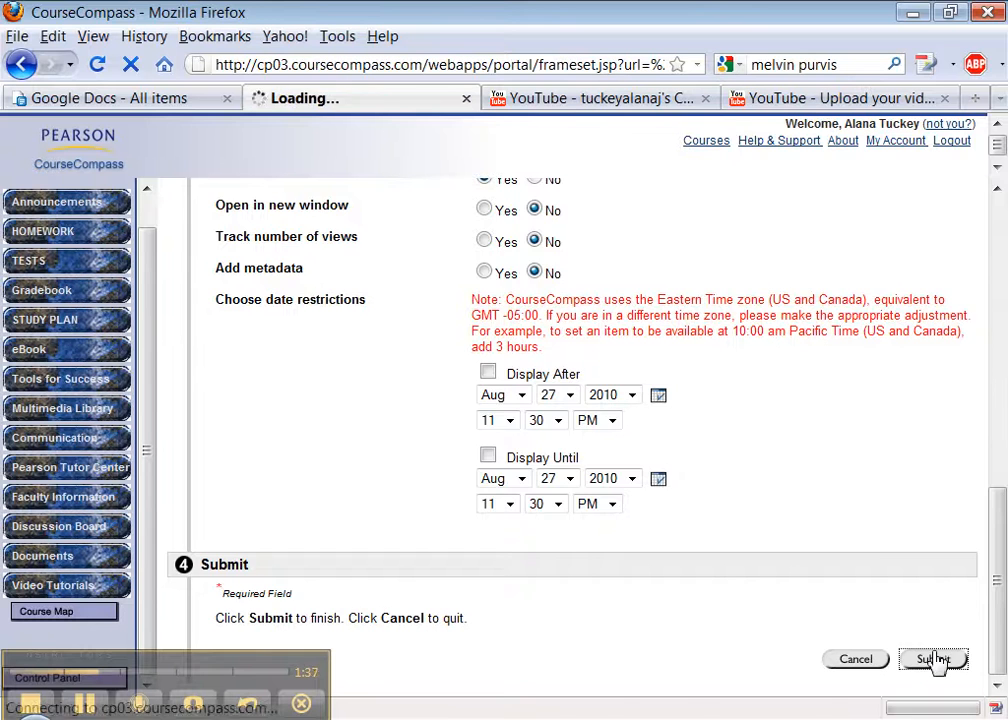
click(950, 394)
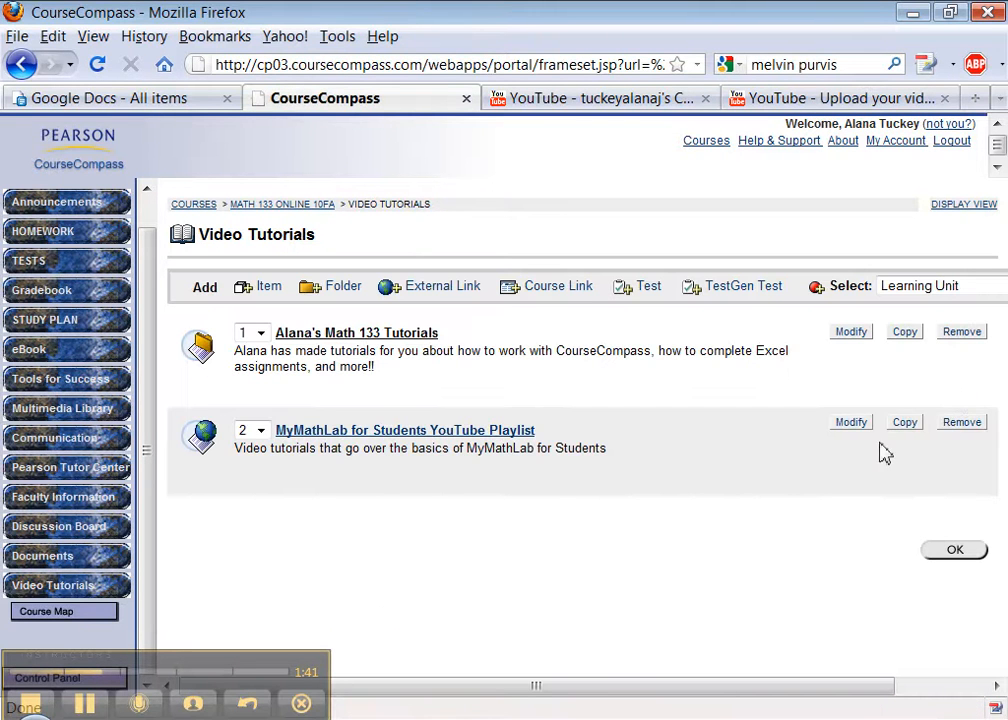
- Move the MyMathLab for Students YouTube Playlist link to position 1 in Video Tutorials
click(262, 440)
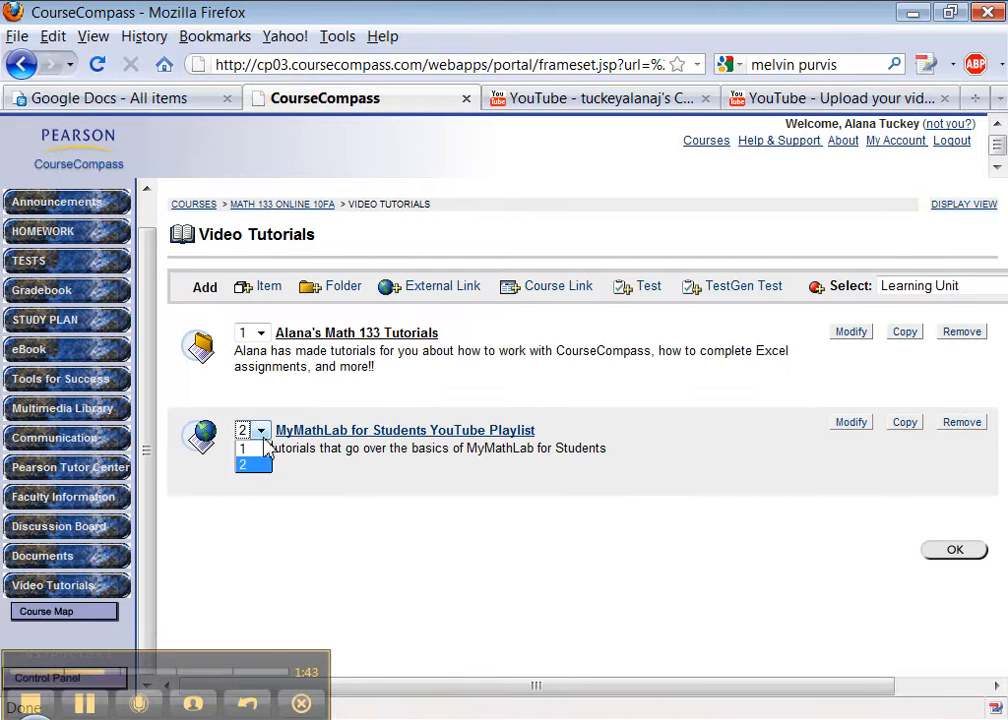
click(256, 448)
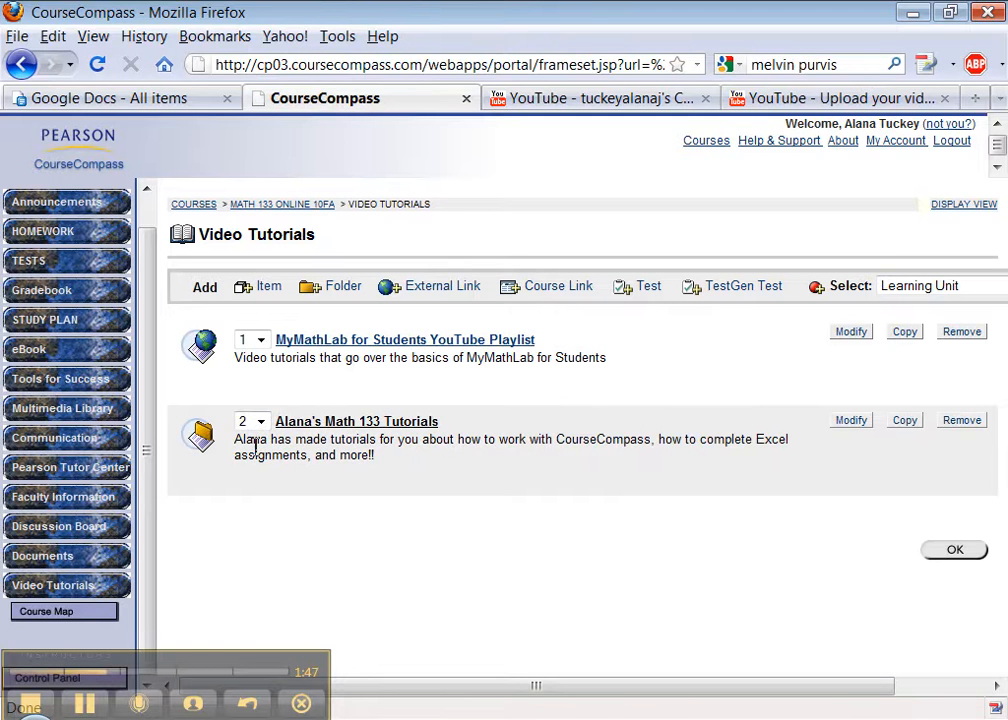
- Open the Math 133 Tutorials folder and review its individual video links and module subfolders
click(313, 425)
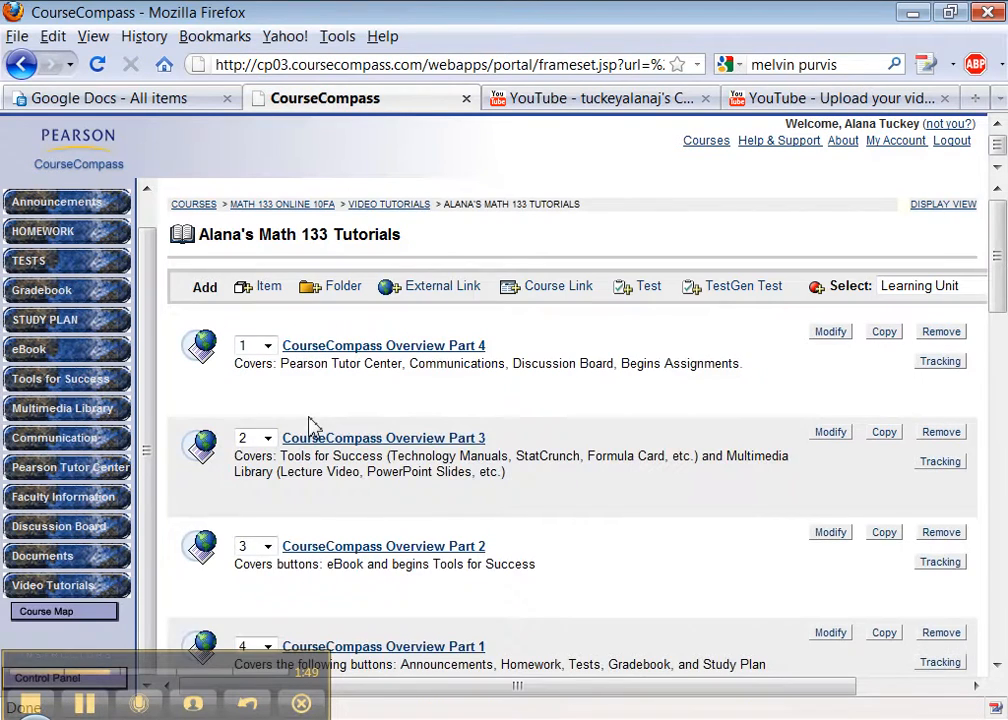
scroll(592, 398, down, 5)
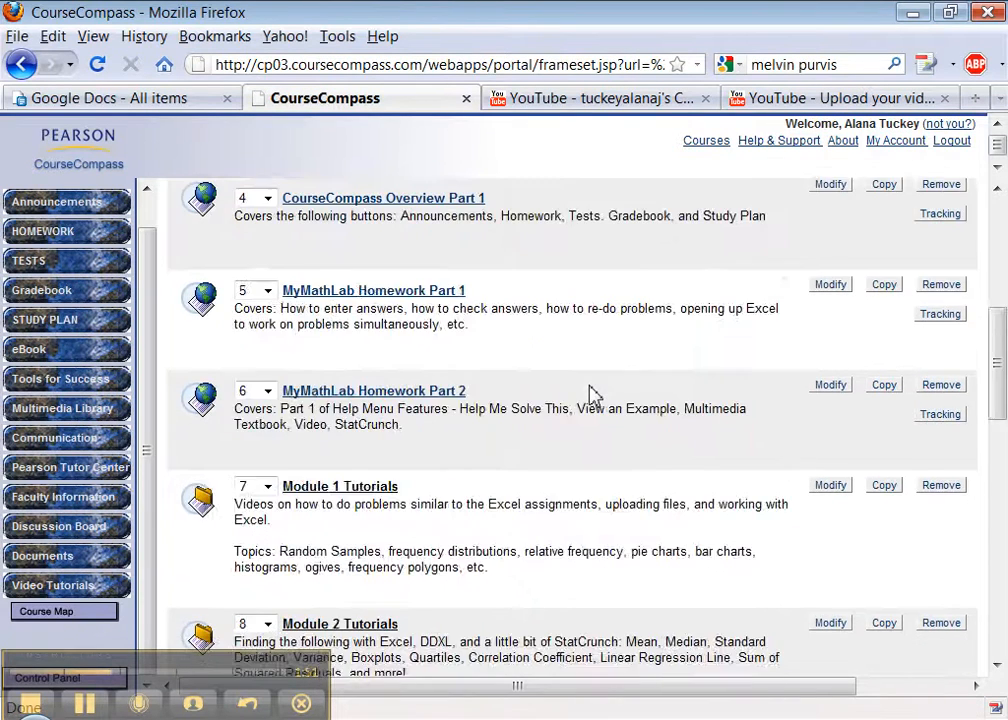
scroll(592, 398, down, 10)
scroll(592, 398, up, 8)
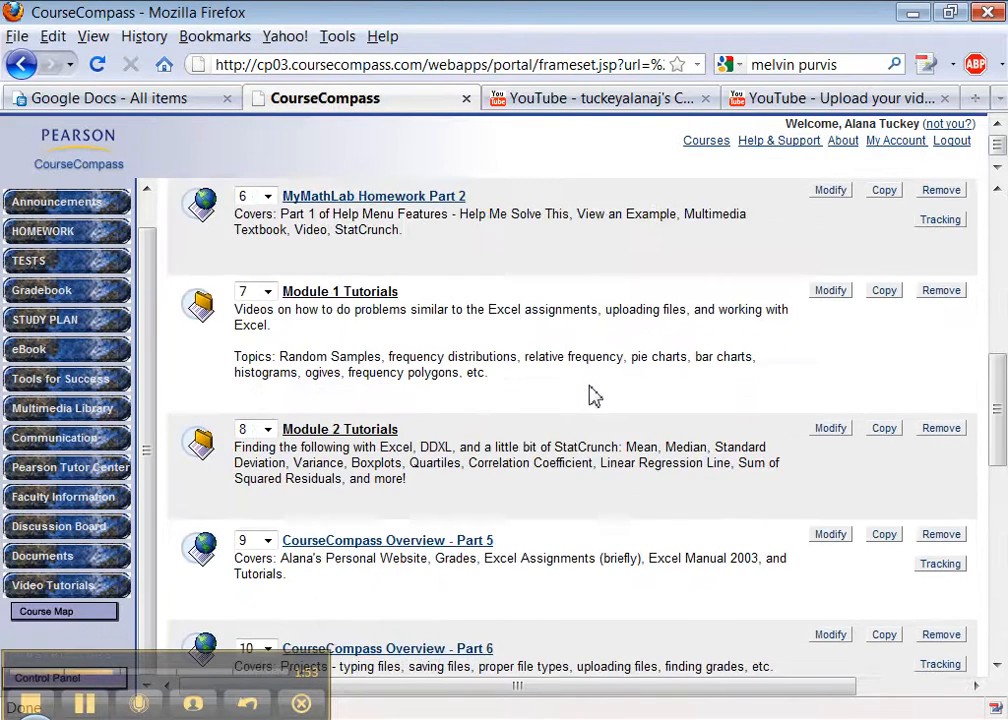
scroll(592, 398, up, 6)
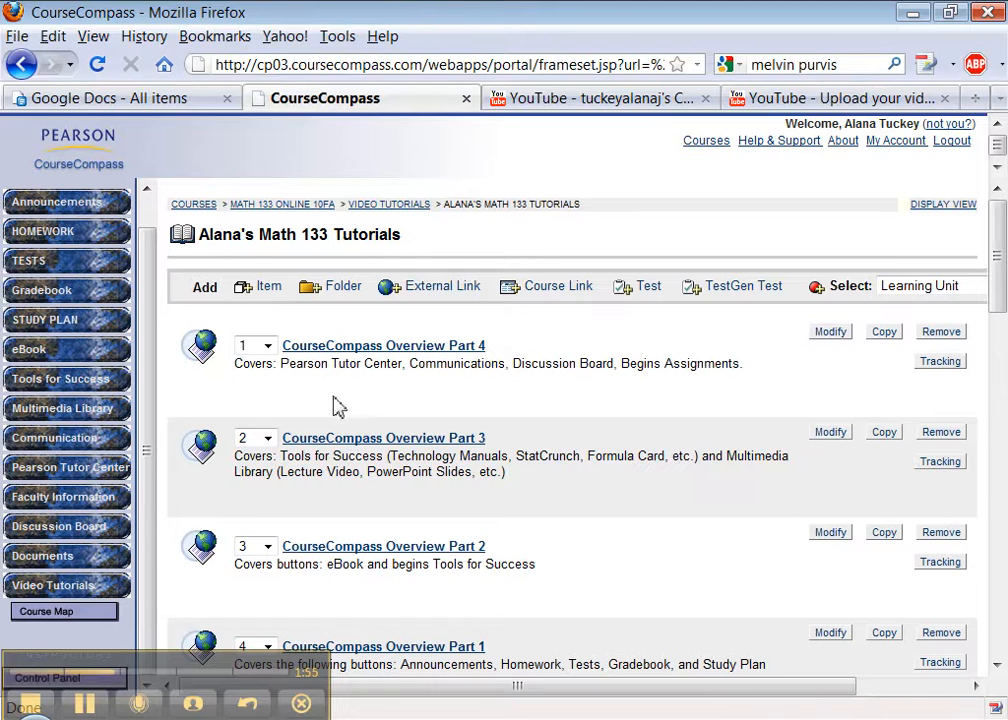
scroll(605, 504, down, 4)
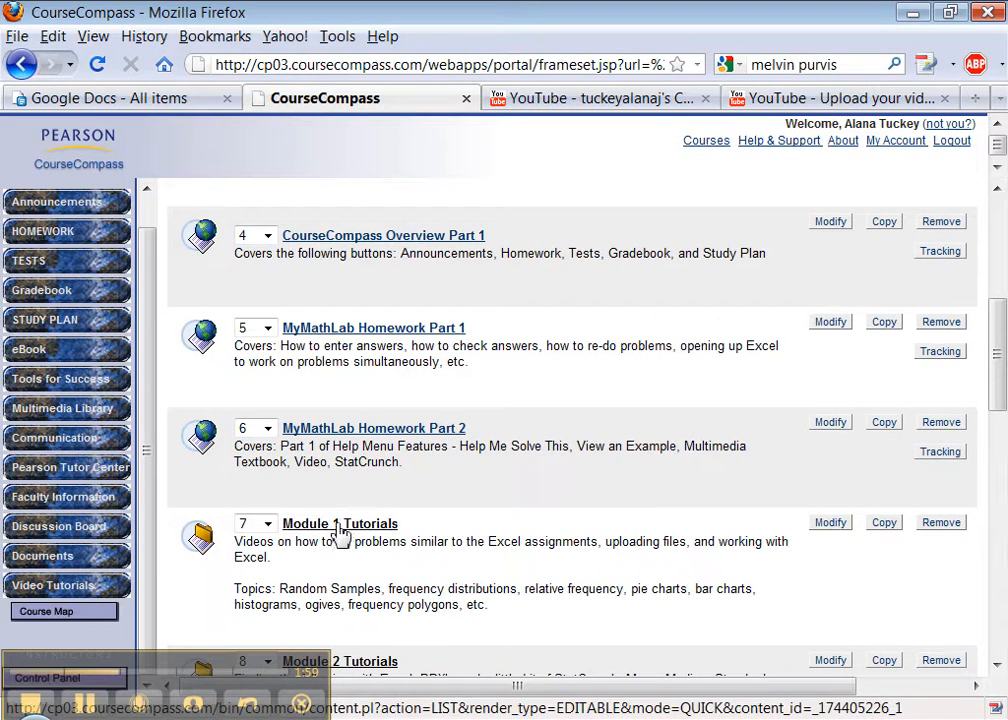
scroll(463, 540, up, 4)
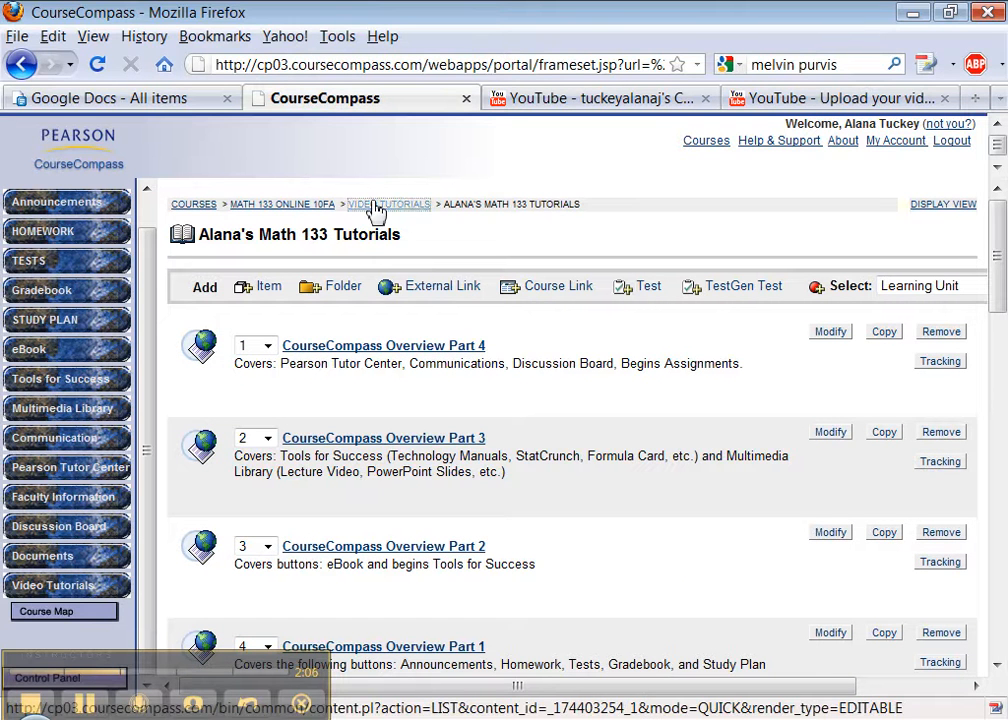
- Start another external link in Video Tutorials and paste the Math 133 ONLINE YouTube playlist's web address as its URL
click(376, 205)
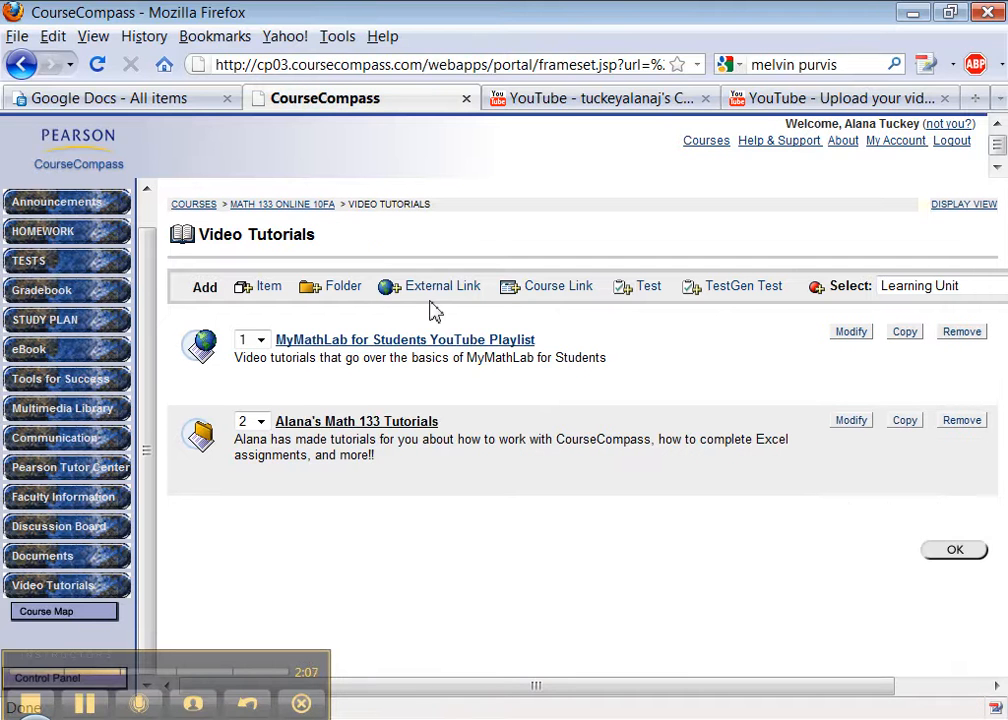
click(440, 298)
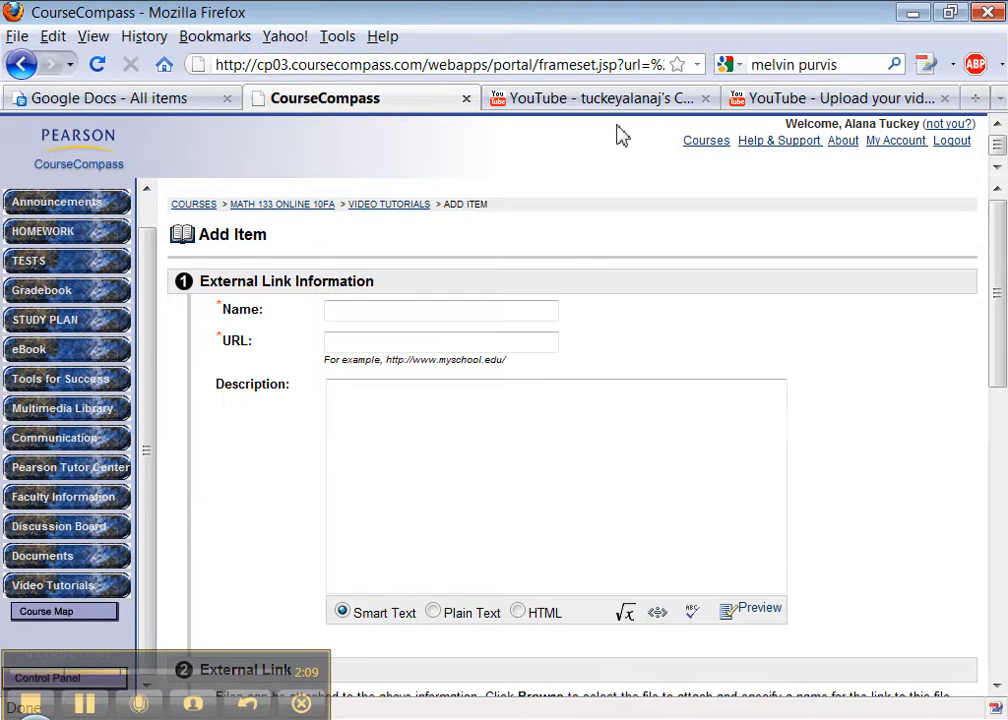
click(622, 98)
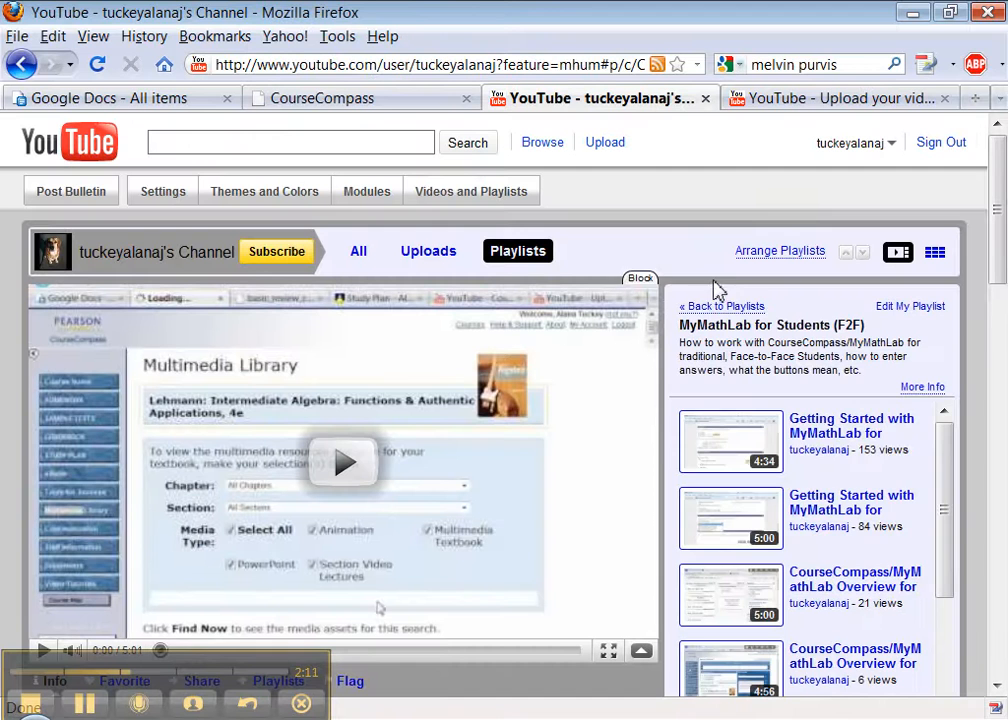
click(524, 256)
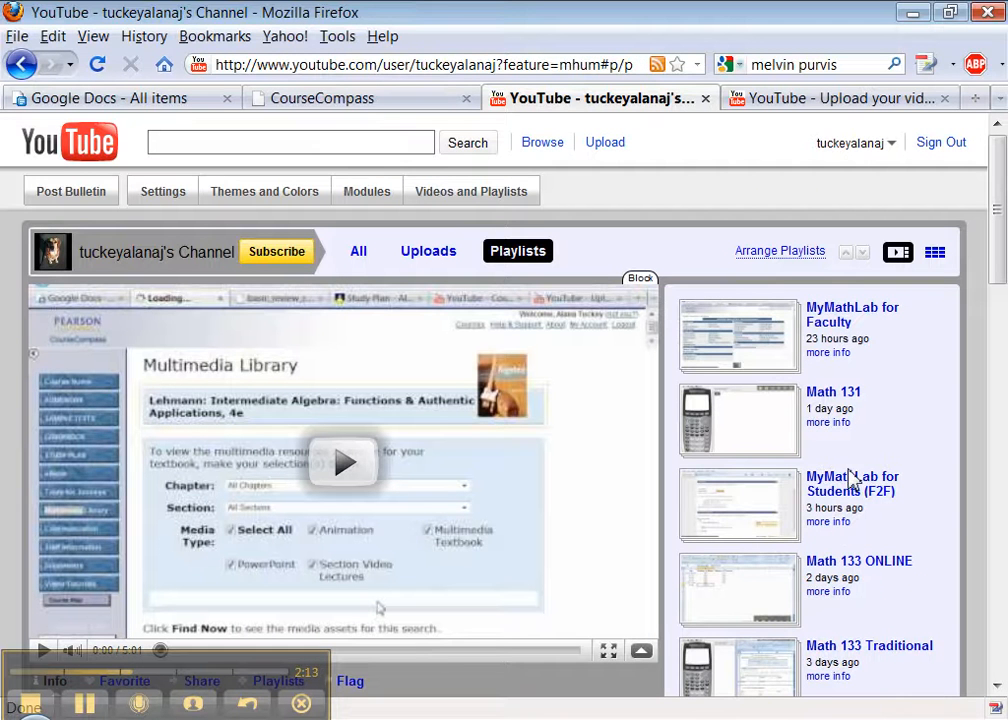
click(850, 572)
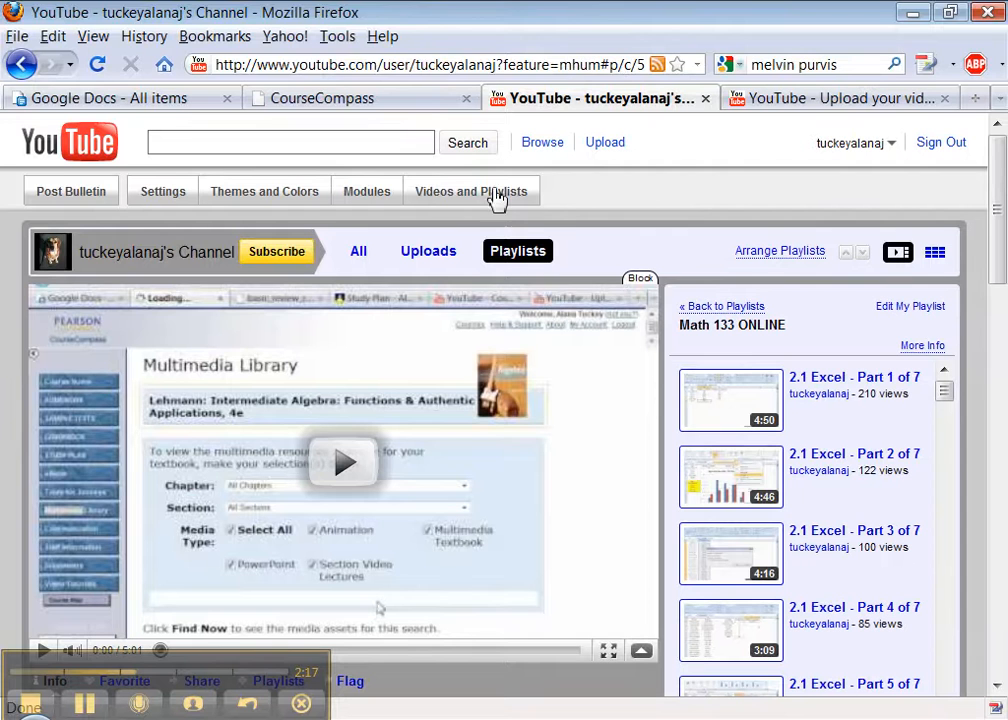
click(497, 64)
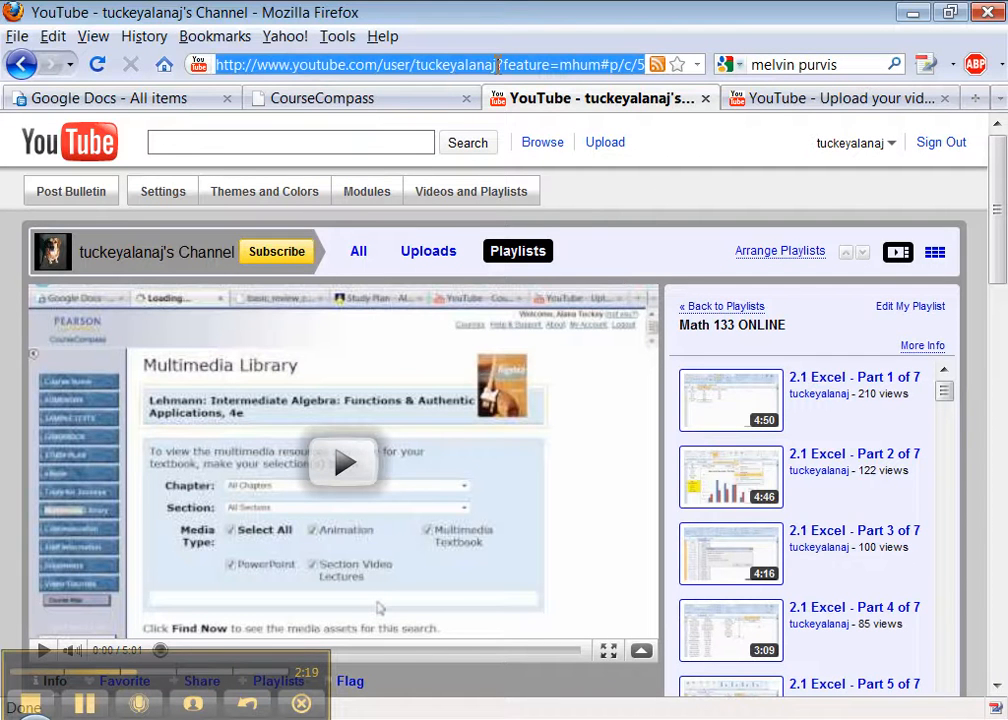
click(368, 98)
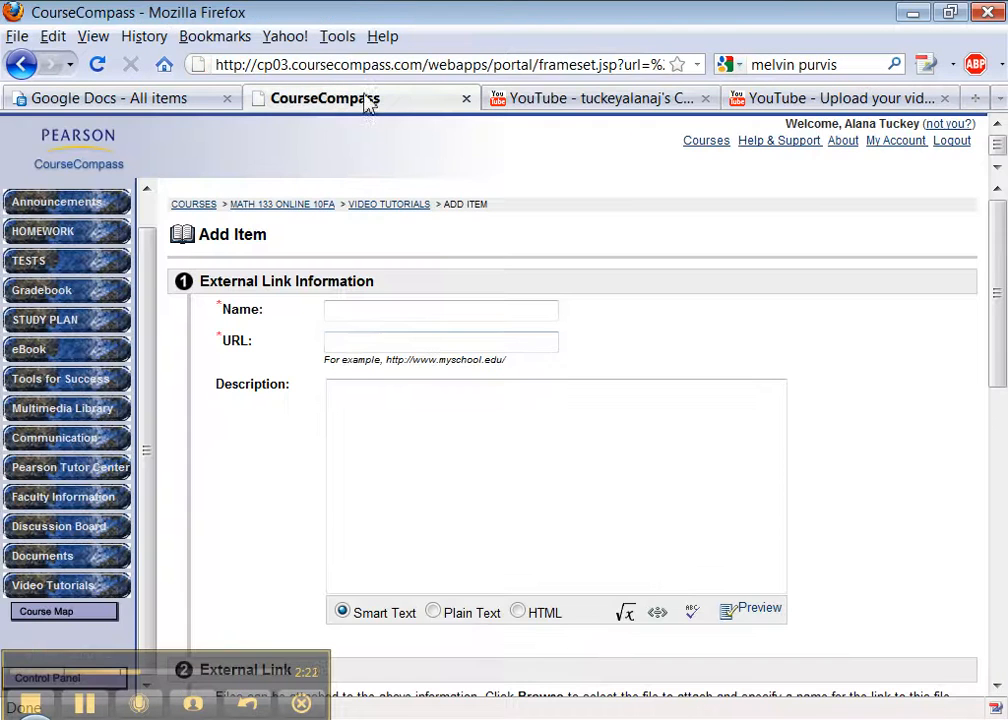
key(ctrl+v)
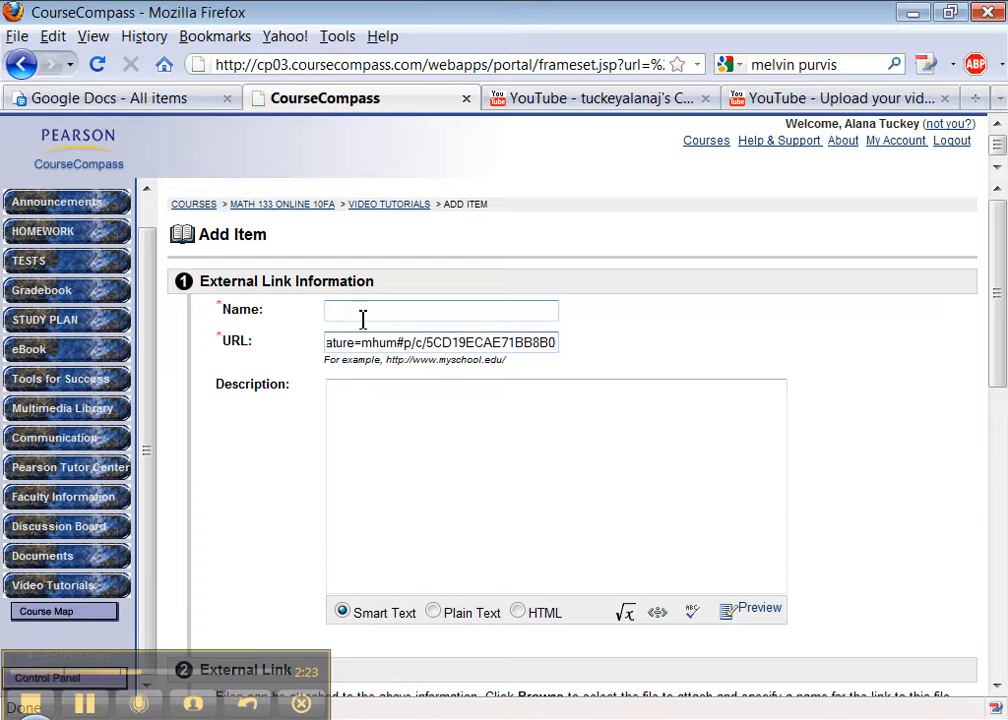
- Name the new external link "Math 133 Online Excel Tutorial Playlist"
click(363, 314)
text(Math 133 Online Excel Tutorial Play)
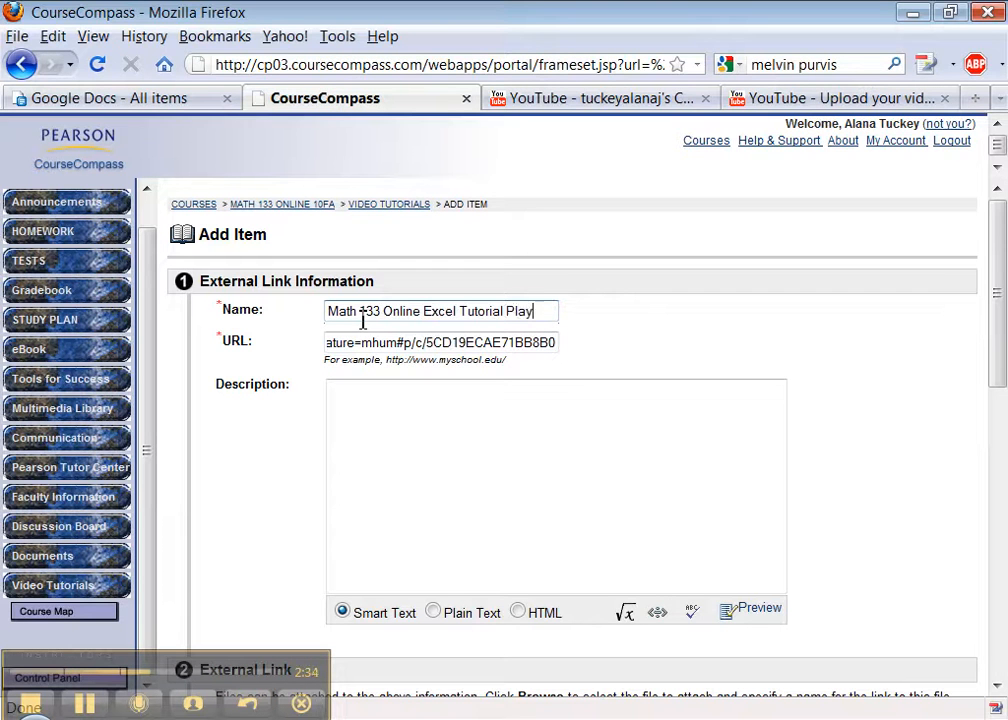
text(st)
- Describe the link as "Online videos to help you learn Excel" and submit it with the default options
click(357, 410)
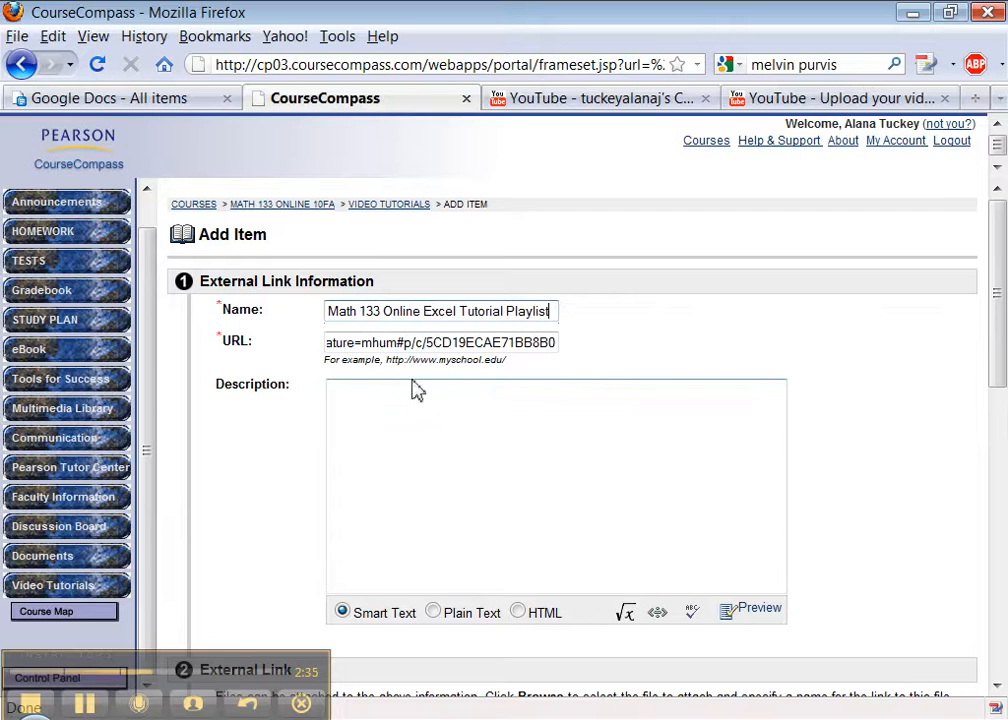
click(409, 441)
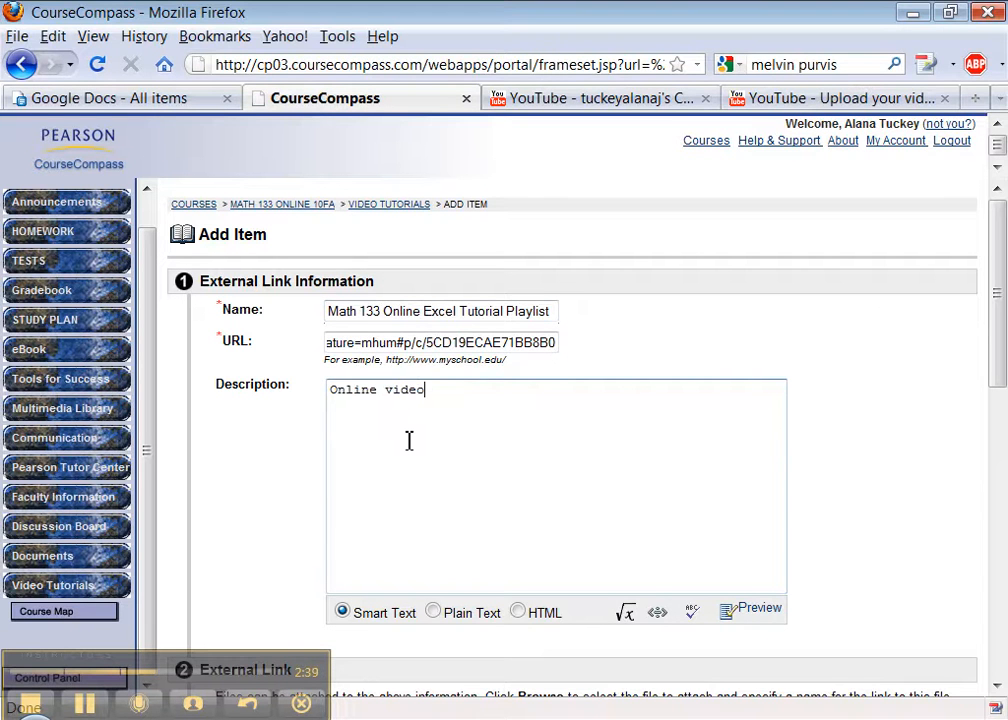
text(earn Ex)
scroll(409, 441, down, 12)
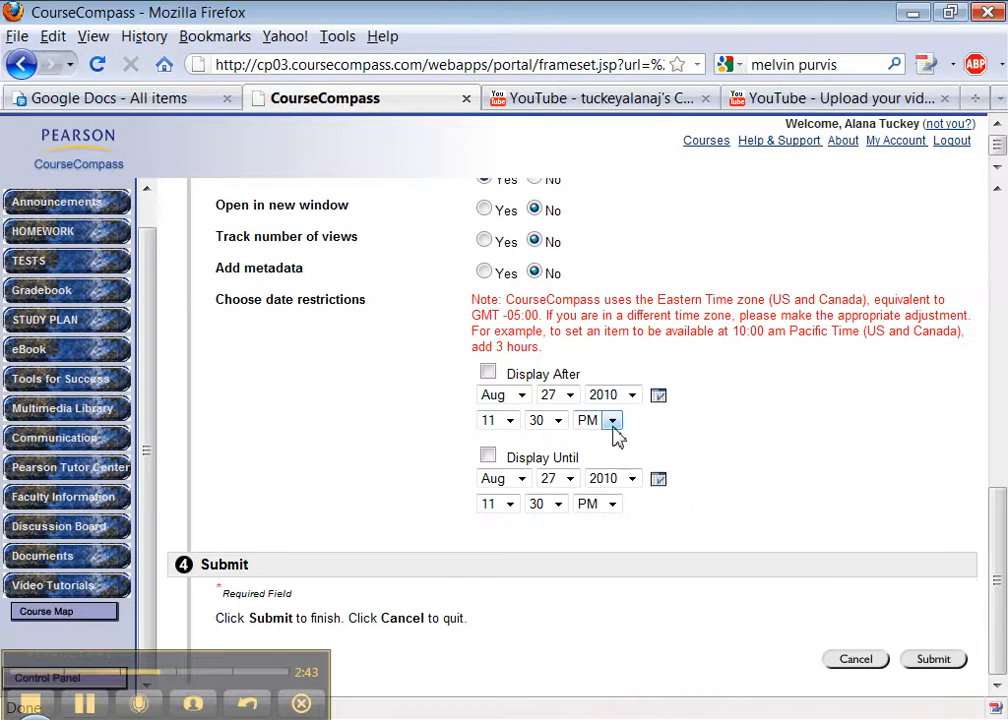
click(952, 666)
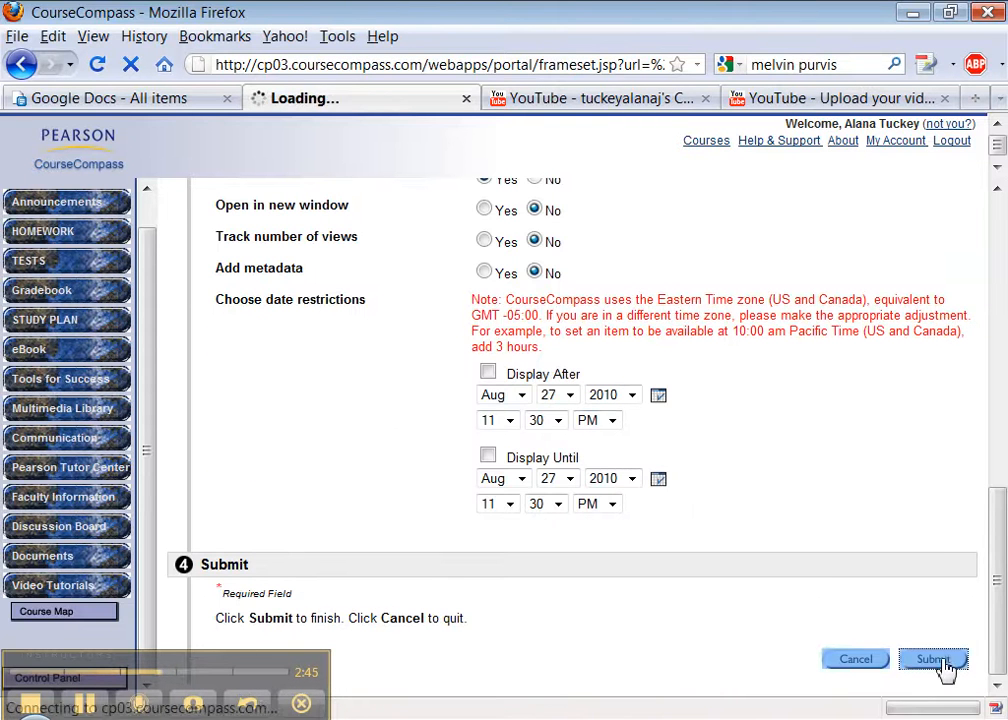
click(952, 393)
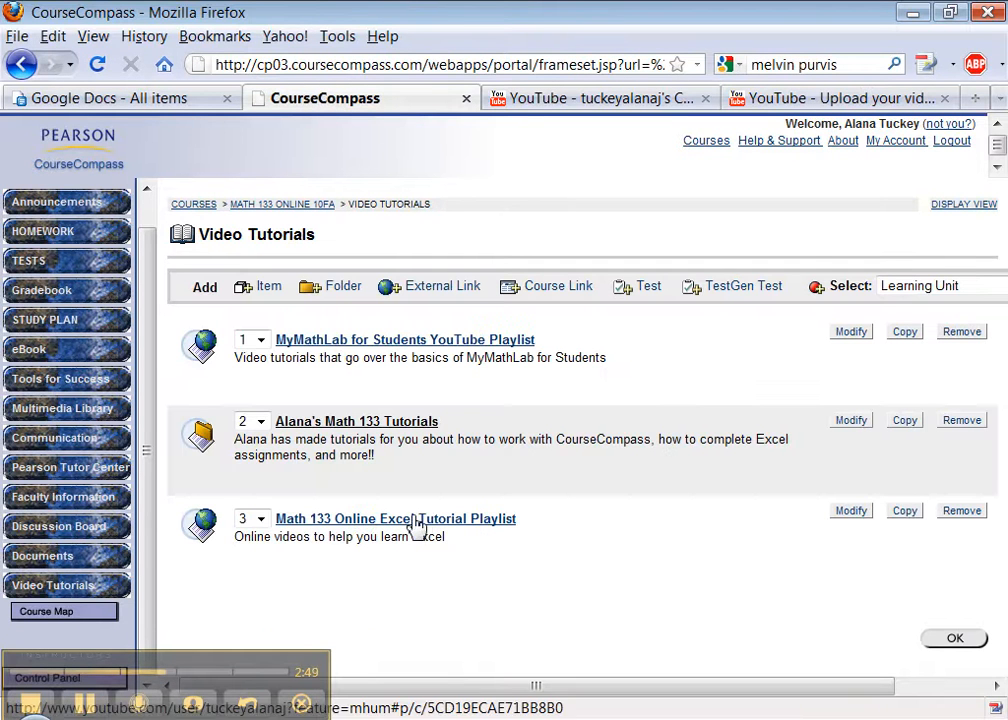
- Move the Math 133 Online Excel Tutorial Playlist link to position 2 in Video Tutorials
click(259, 519)
click(252, 556)
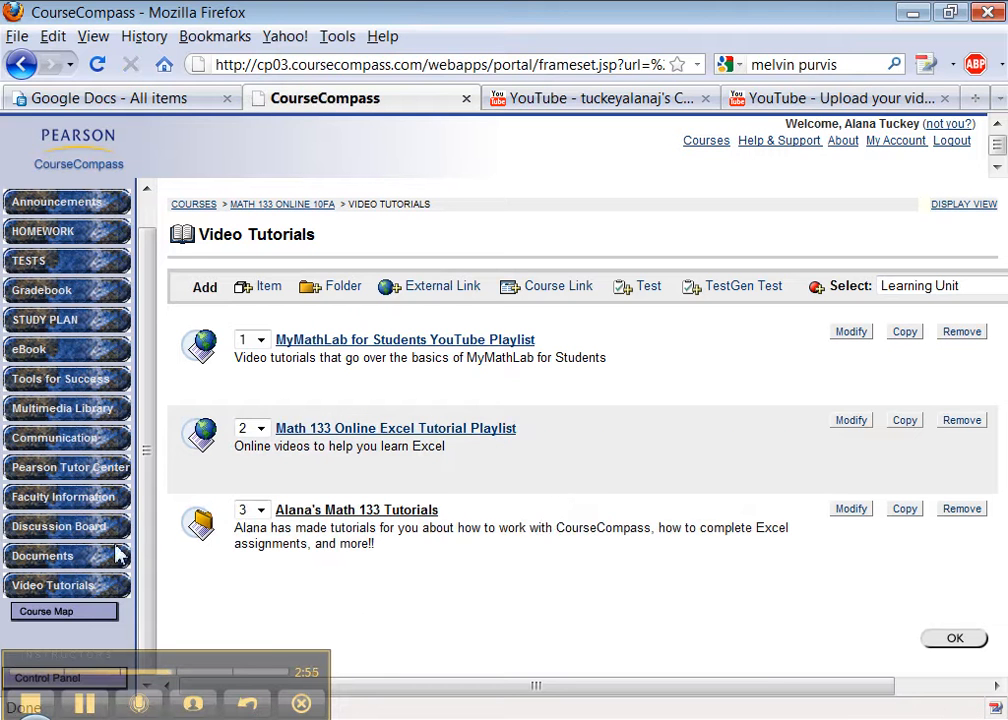
- Open the course menu management page from the Control Panel and examine which menu items are unavailable to students
drag(161, 675, 165, 716)
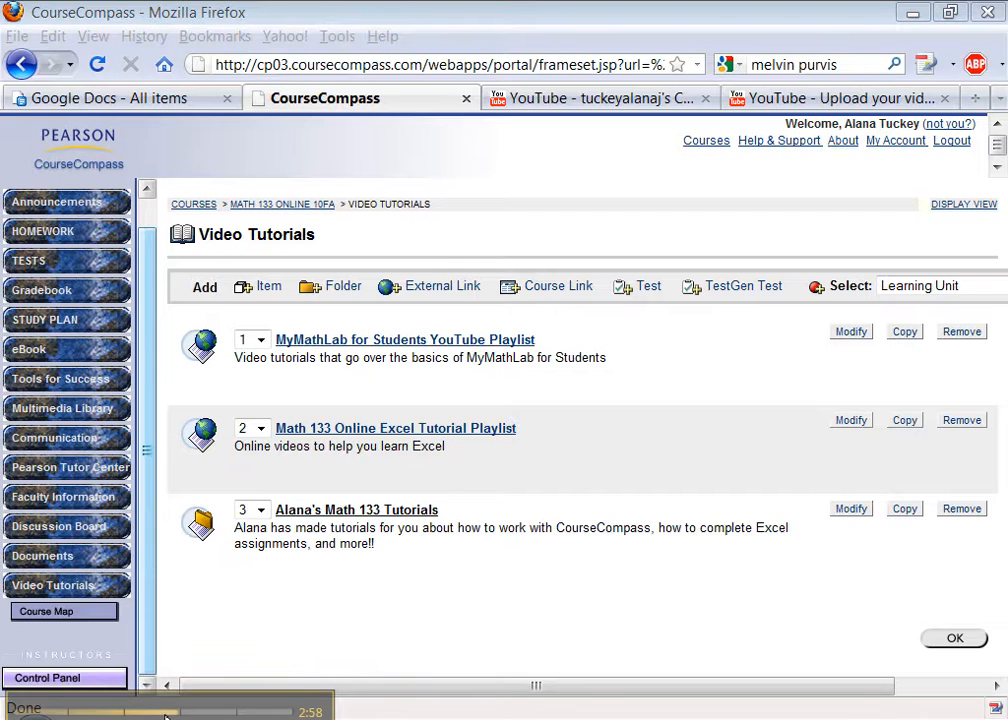
click(65, 688)
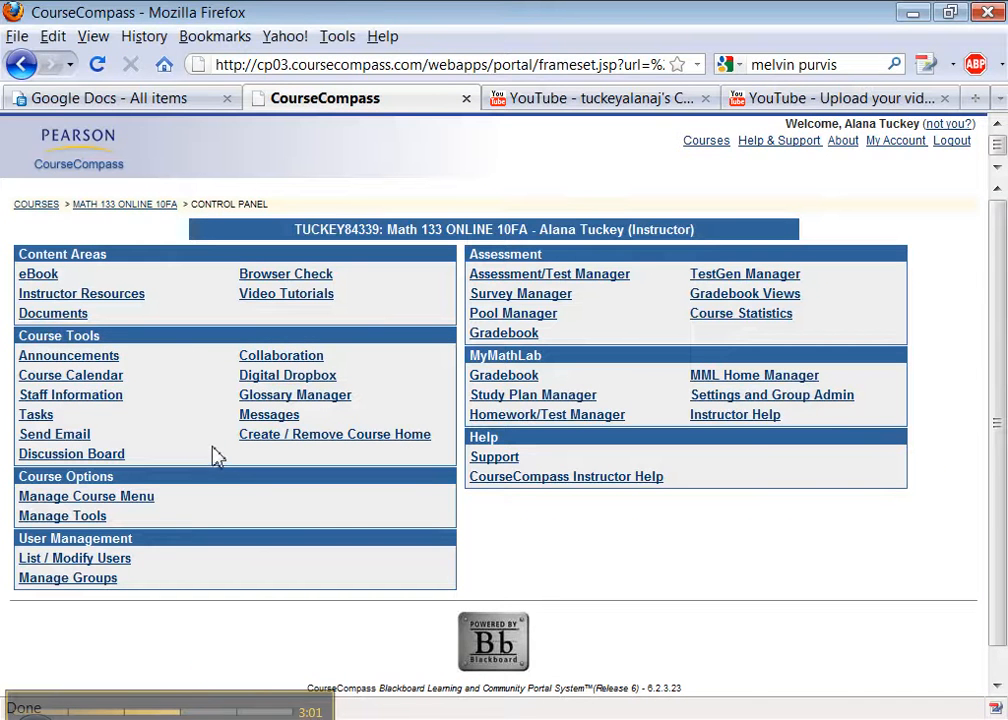
click(113, 503)
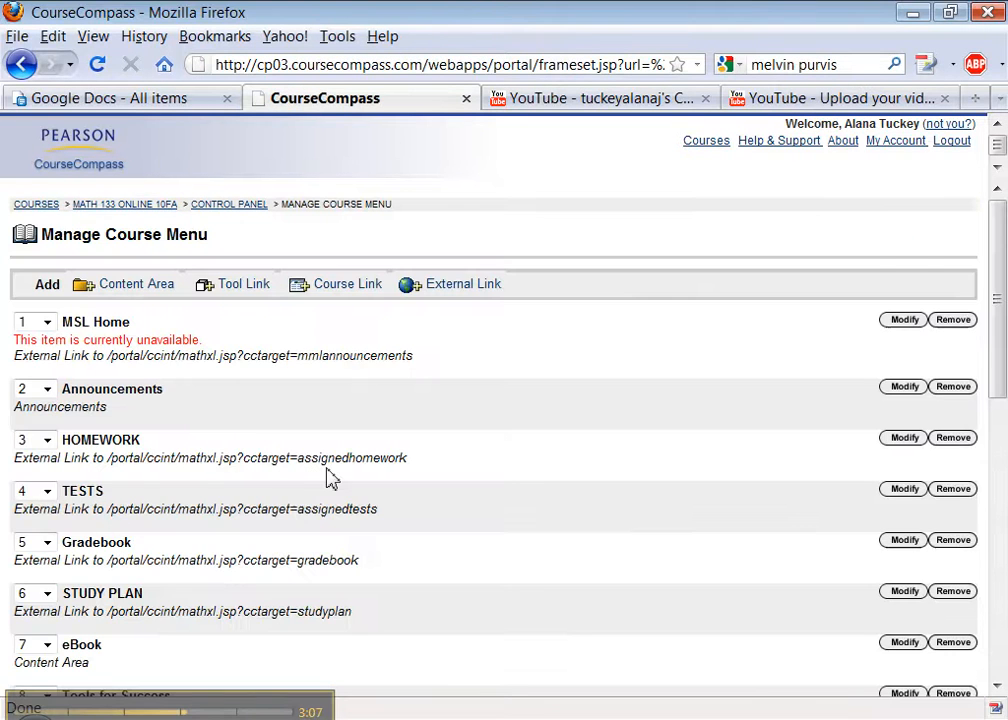
scroll(328, 477, down, 10)
scroll(328, 477, down, 3)
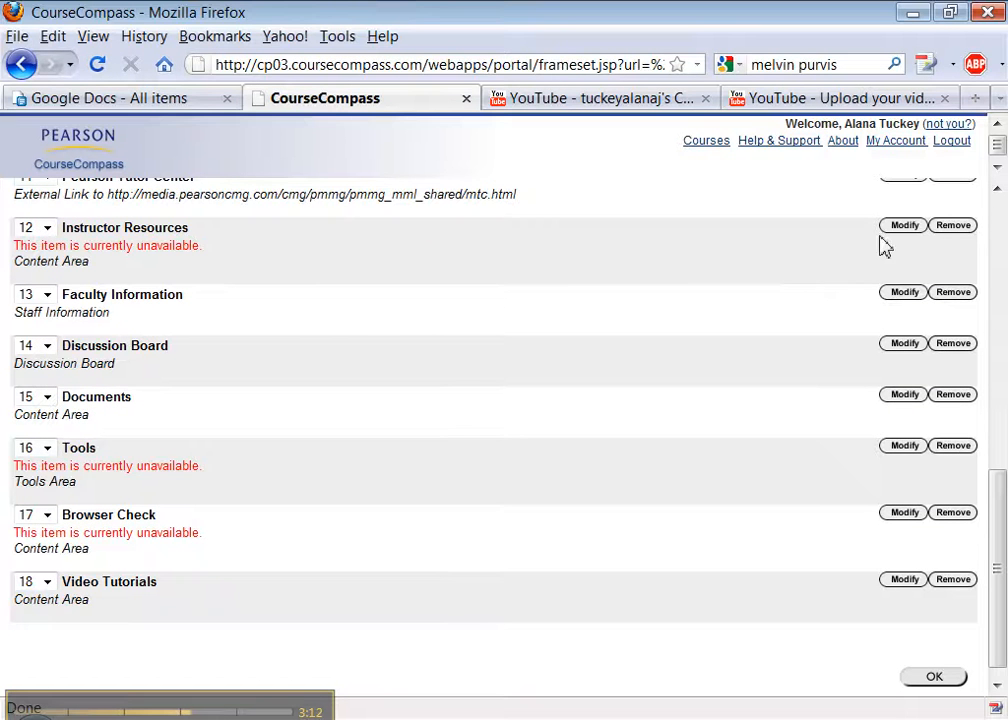
mouse_move(87, 248)
mouse_down()
mouse_move(252, 241)
mouse_move(220, 256)
mouse_move(99, 232)
mouse_move(83, 250)
mouse_move(34, 252)
mouse_move(83, 228)
mouse_move(82, 243)
mouse_up()
click(220, 254)
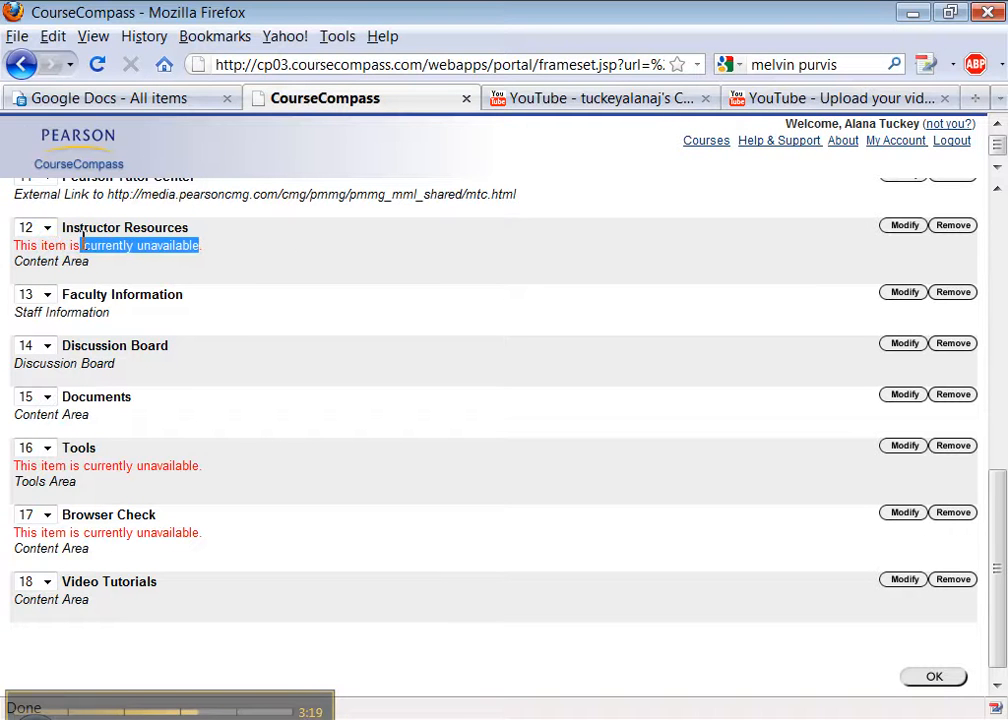
triple_click(182, 465)
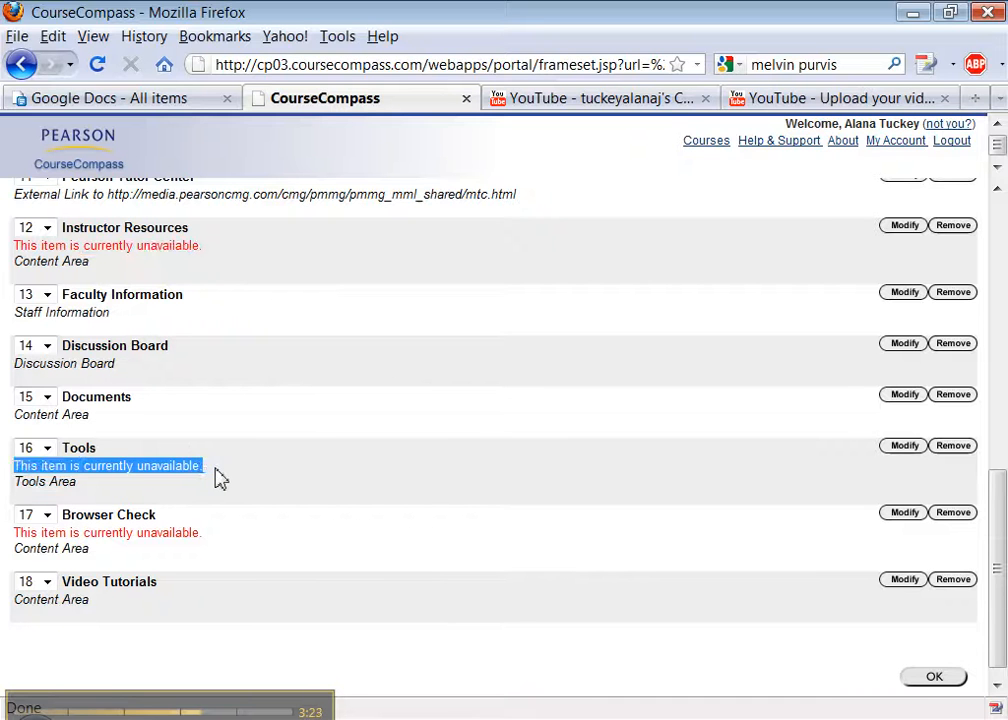
triple_click(186, 531)
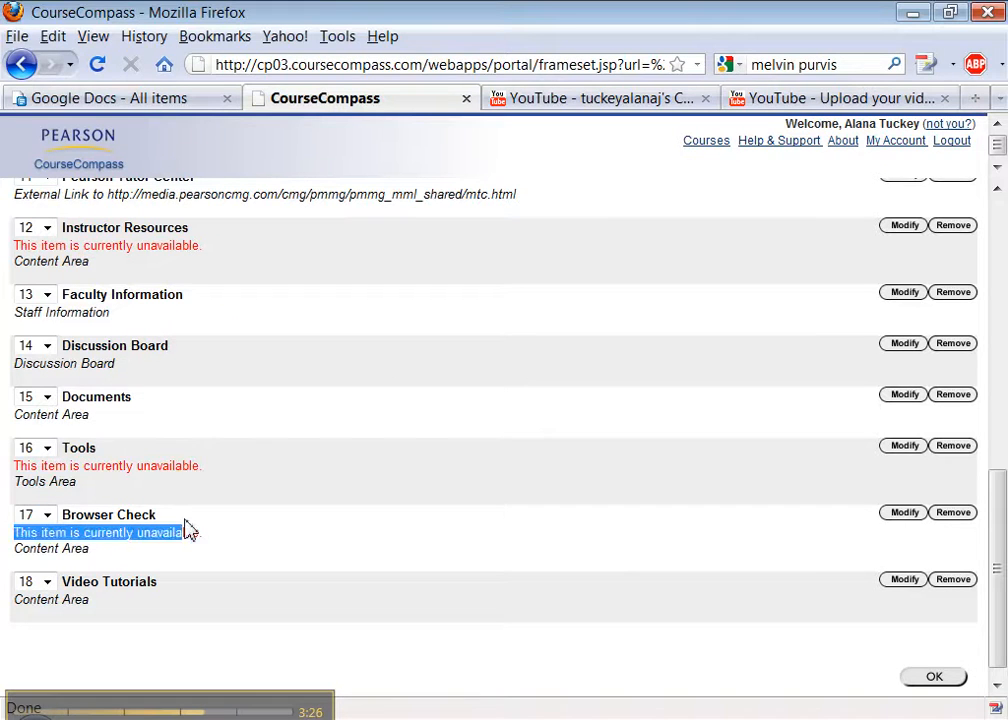
click(263, 504)
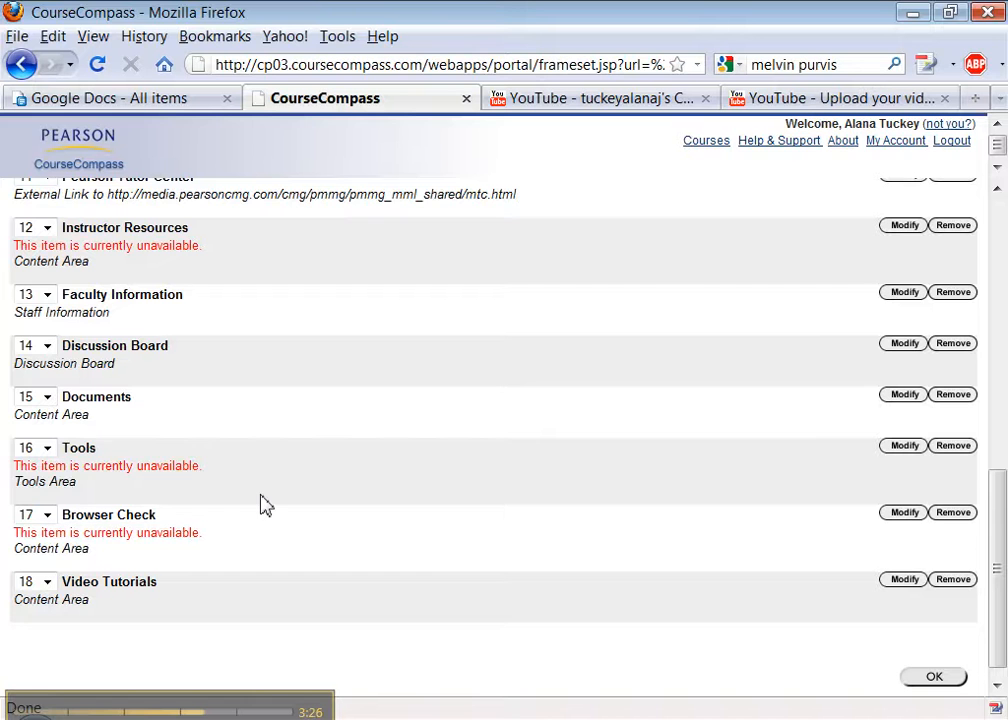
- Open the Tools area for modification and examine its student access setting and the availability of each listed tool
click(910, 448)
scroll(545, 475, down, 6)
scroll(548, 475, down, 3)
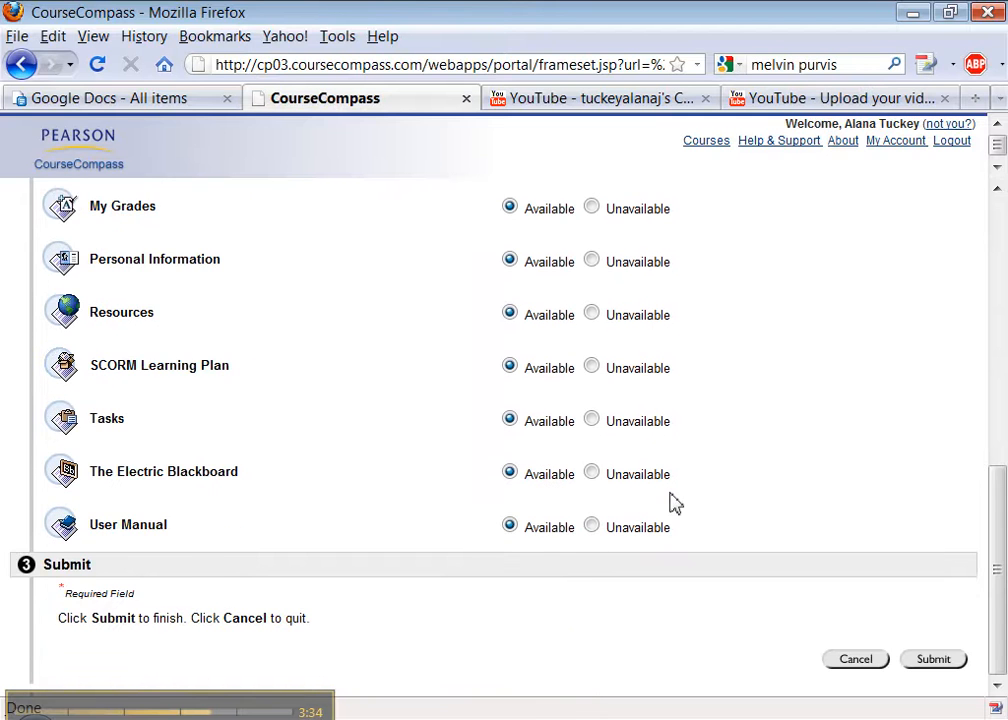
scroll(673, 503, up, 4)
scroll(673, 503, down, 4)
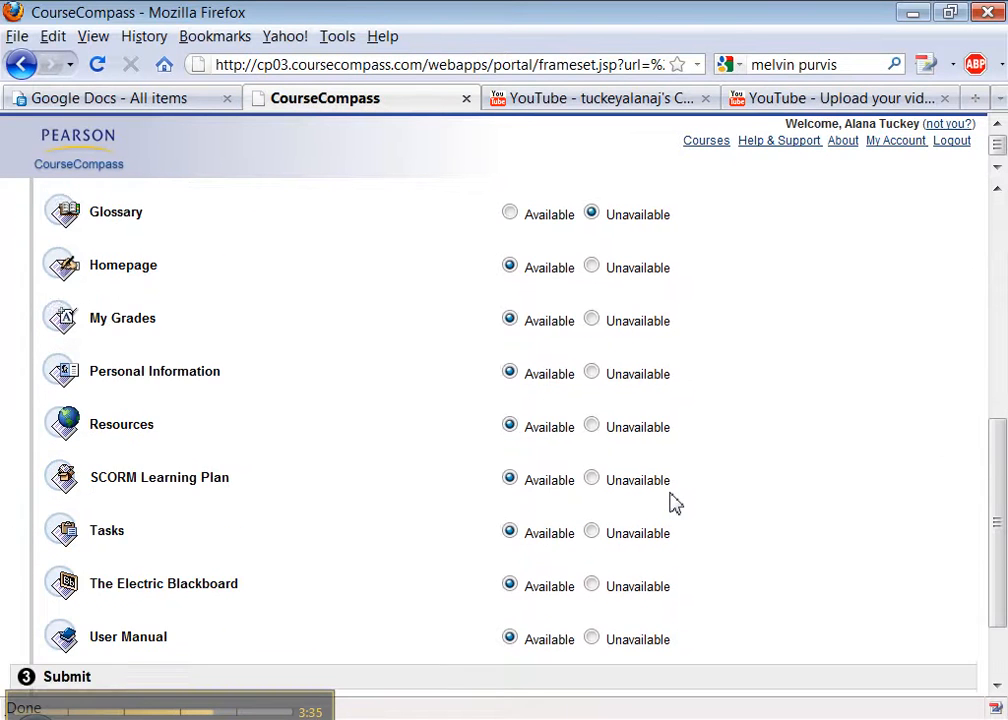
scroll(672, 498, up, 2)
scroll(672, 493, down, 2)
scroll(673, 503, up, 2)
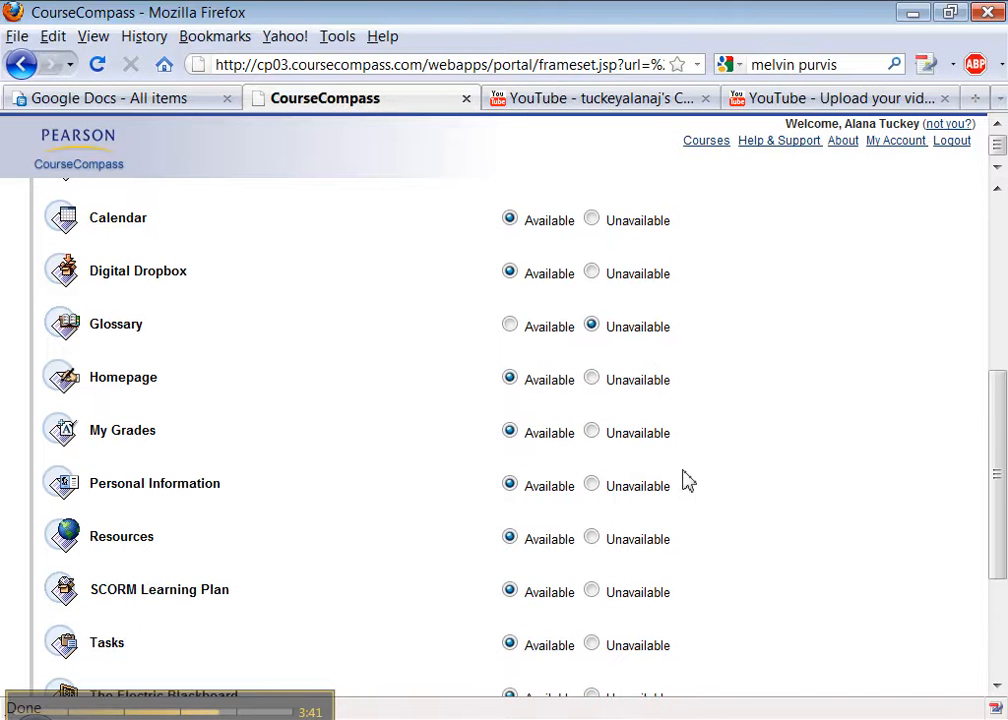
scroll(688, 481, down, 2)
scroll(688, 481, up, 4)
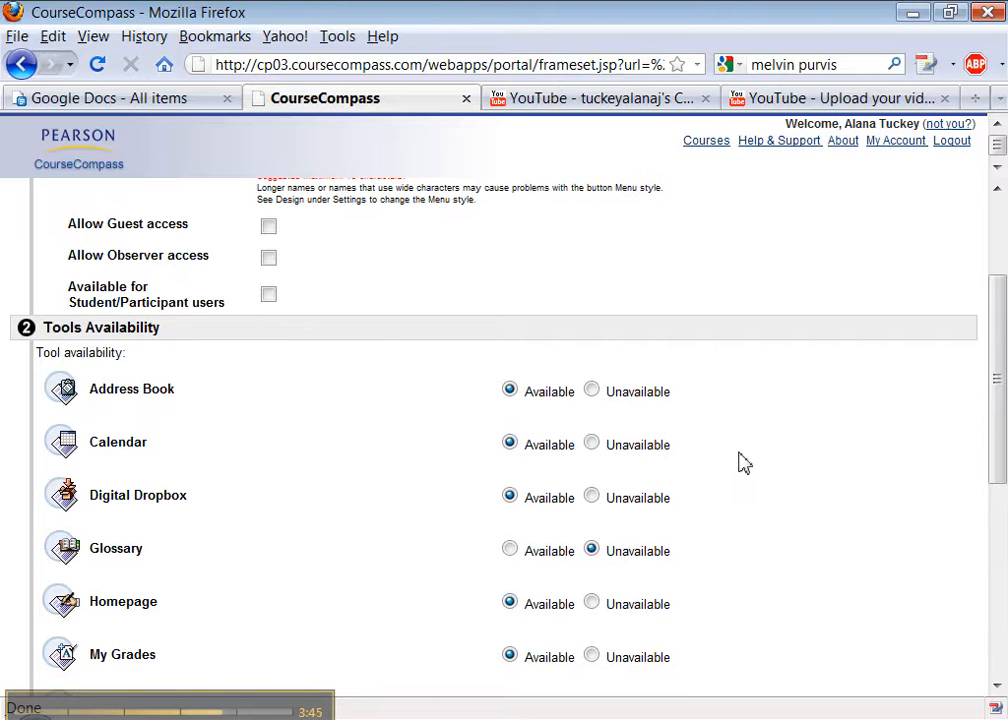
scroll(742, 462, down, 3)
scroll(743, 462, up, 2)
scroll(743, 462, up, 3)
scroll(743, 462, down, 2)
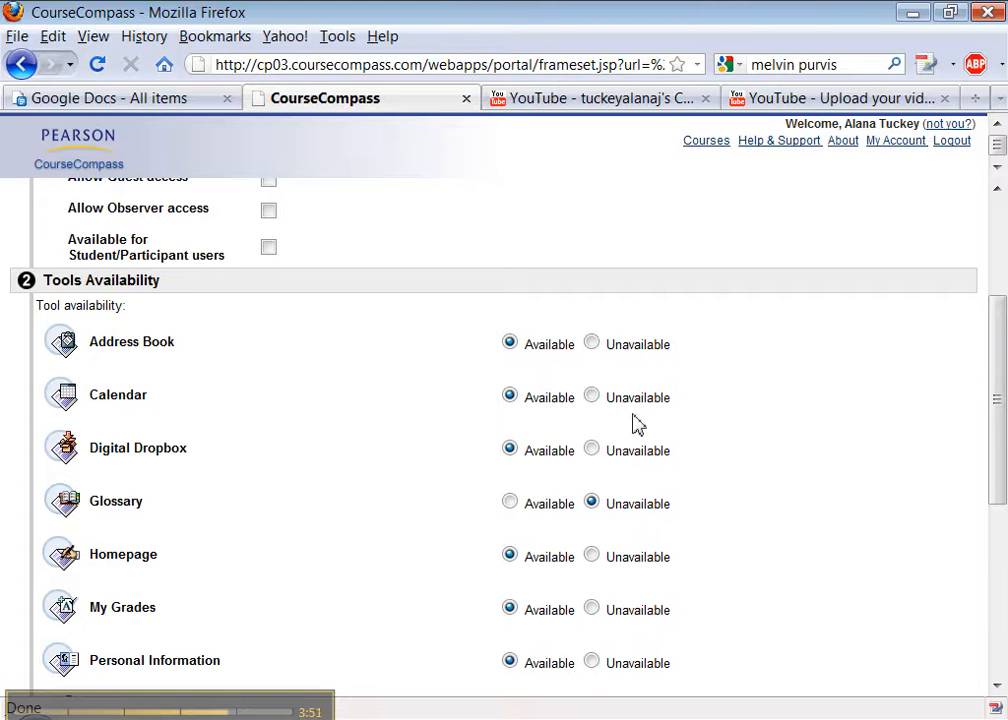
scroll(697, 416, up, 2)
scroll(697, 416, down, 8)
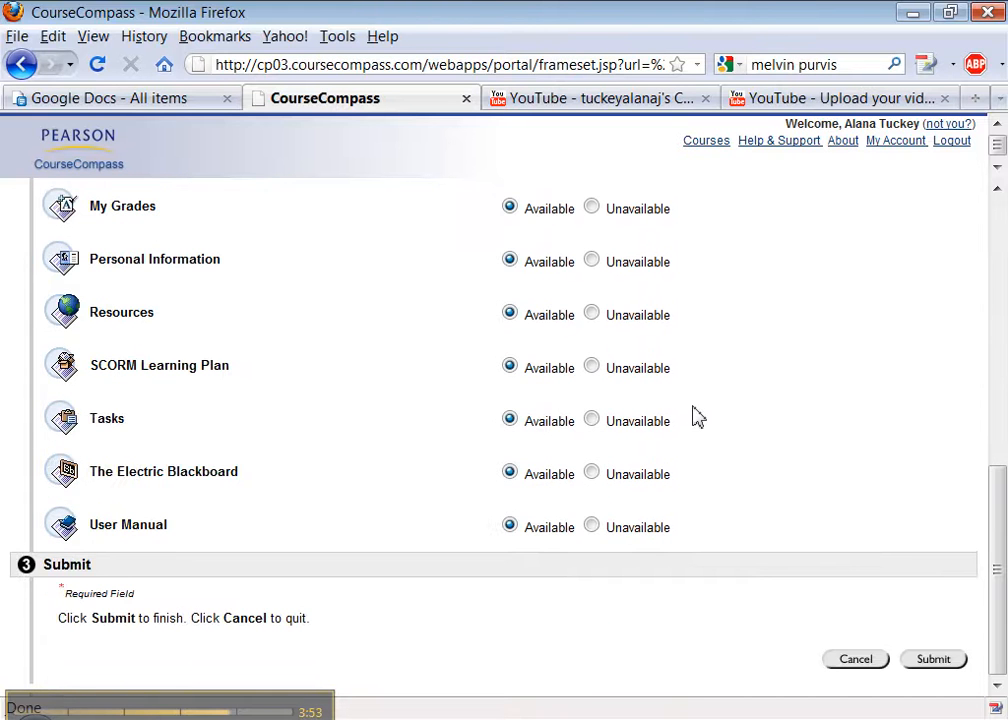
scroll(756, 455, up, 10)
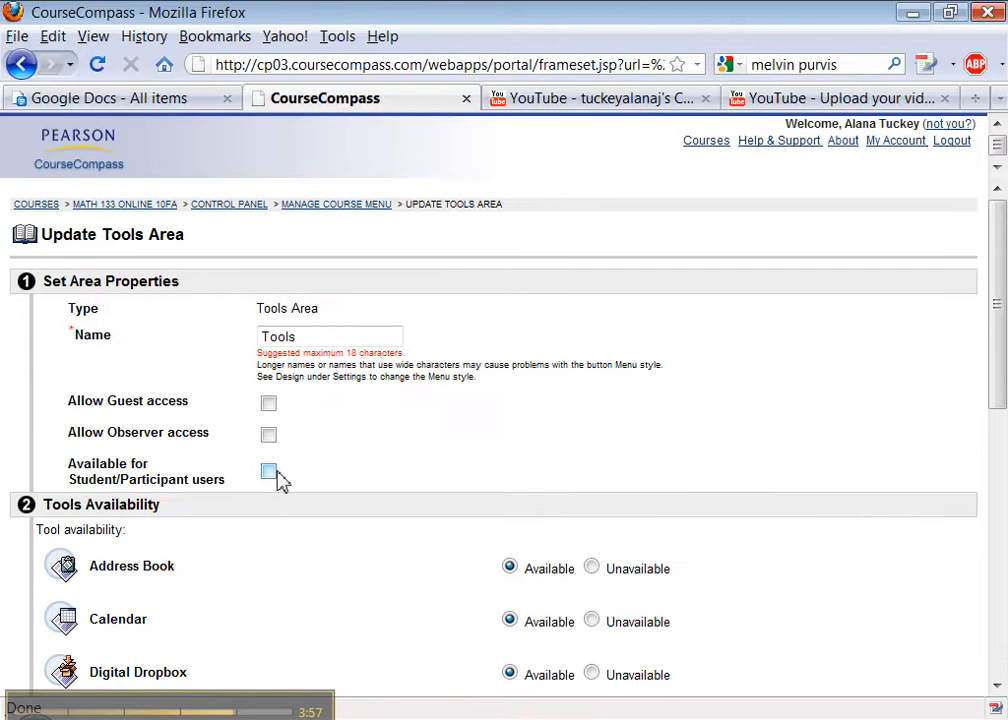
- Submit the Tools area settings as they are and go back to the course menu list
scroll(672, 497, down, 10)
click(928, 662)
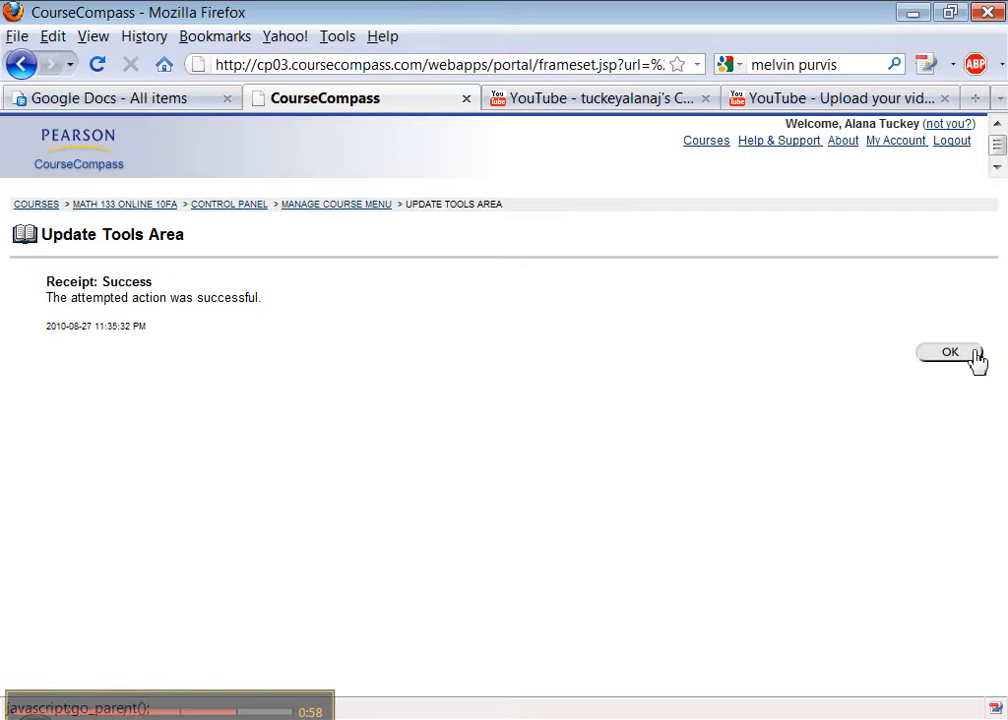
click(974, 356)
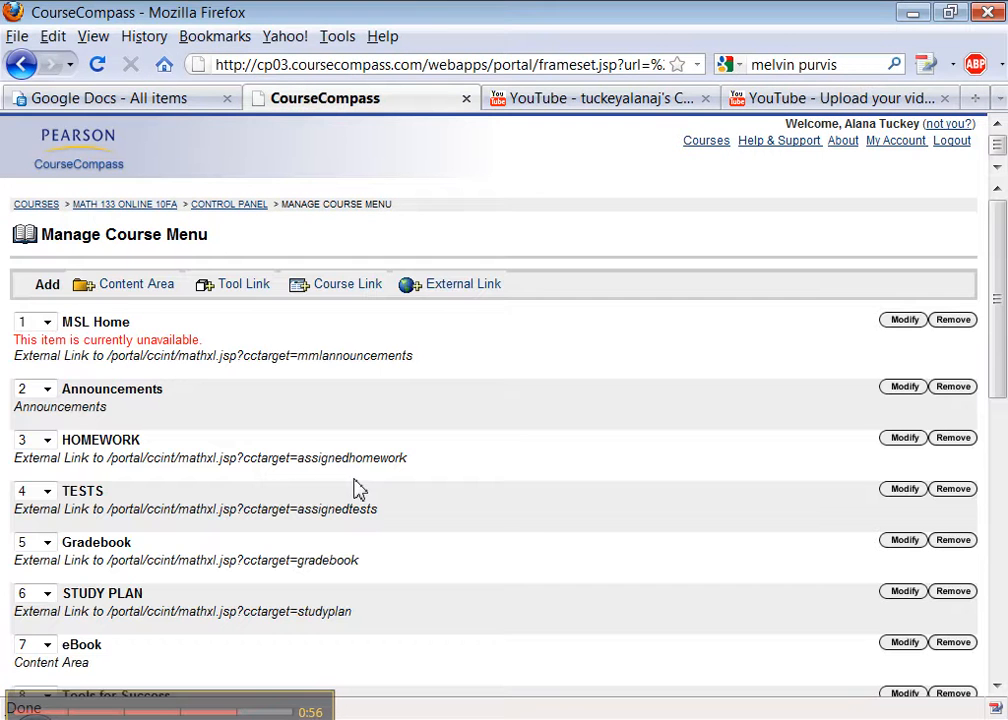
- Check the Tools entry in the course menu list and return to the course Control Panel
scroll(542, 520, down, 10)
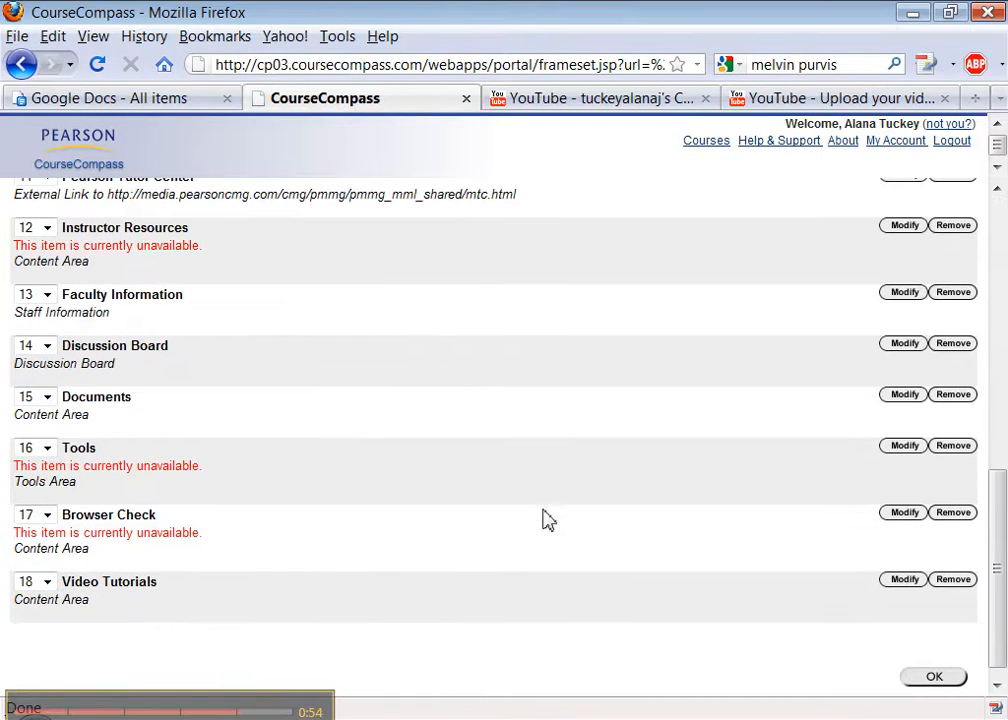
scroll(108, 529, up, 10)
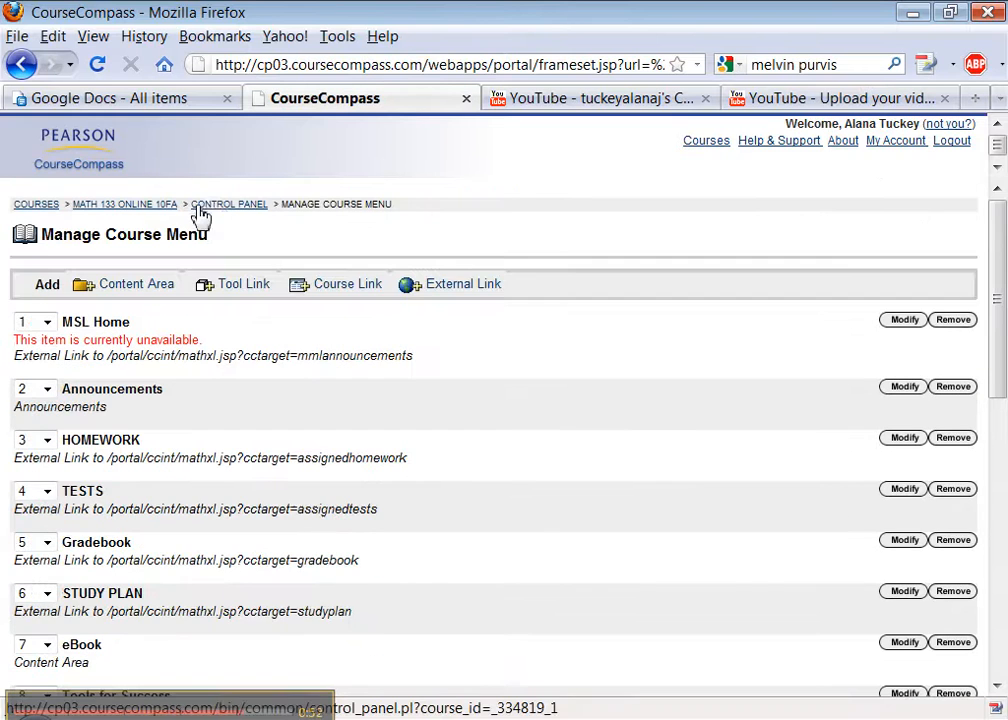
click(210, 207)
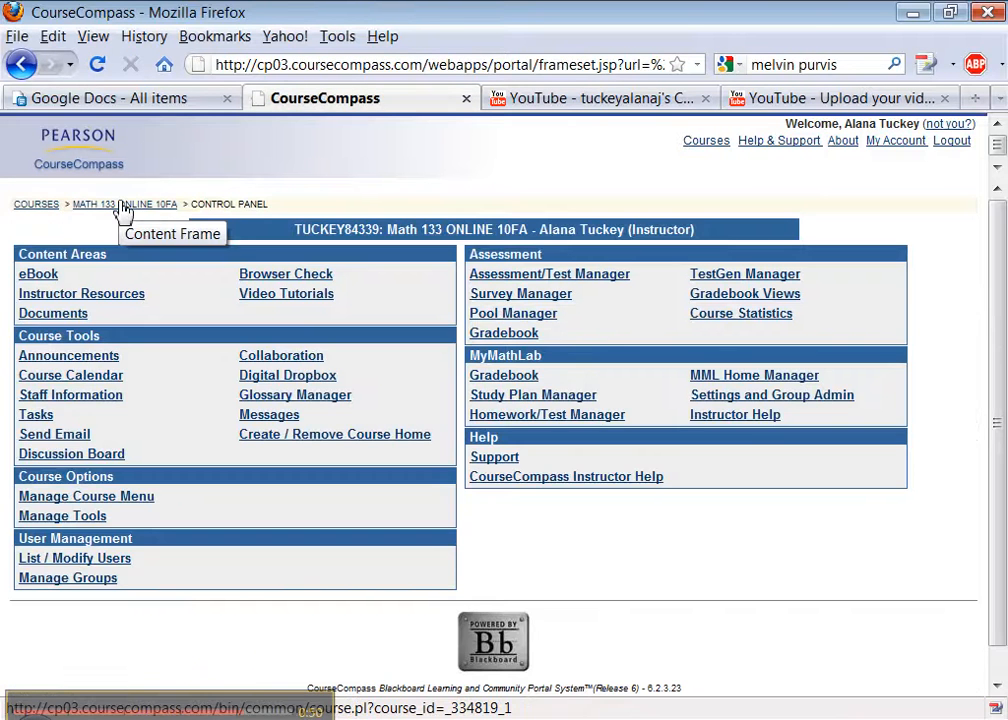
- Open the Documents area of the MATH 133 ONLINE 10FA course, view the linked JCC website and return to Documents
click(120, 205)
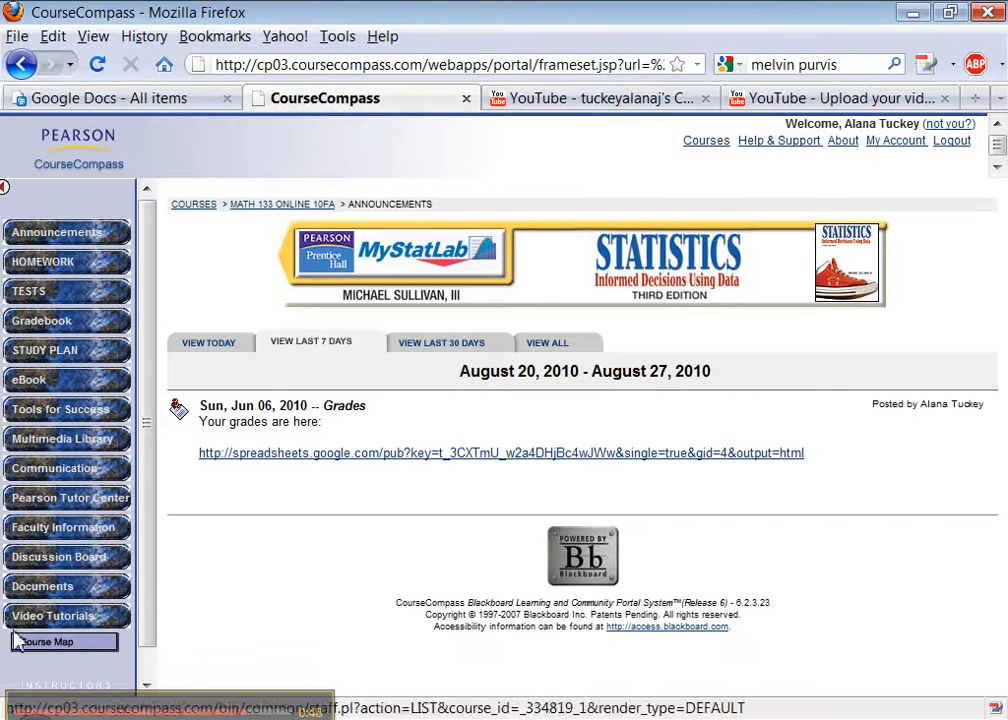
click(64, 589)
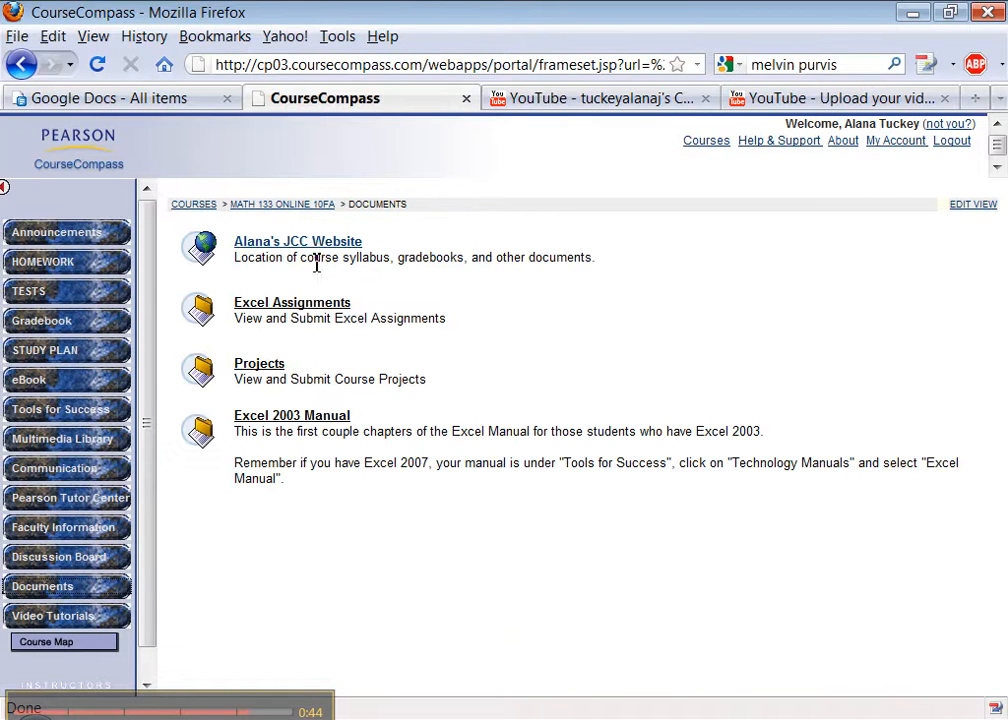
click(250, 244)
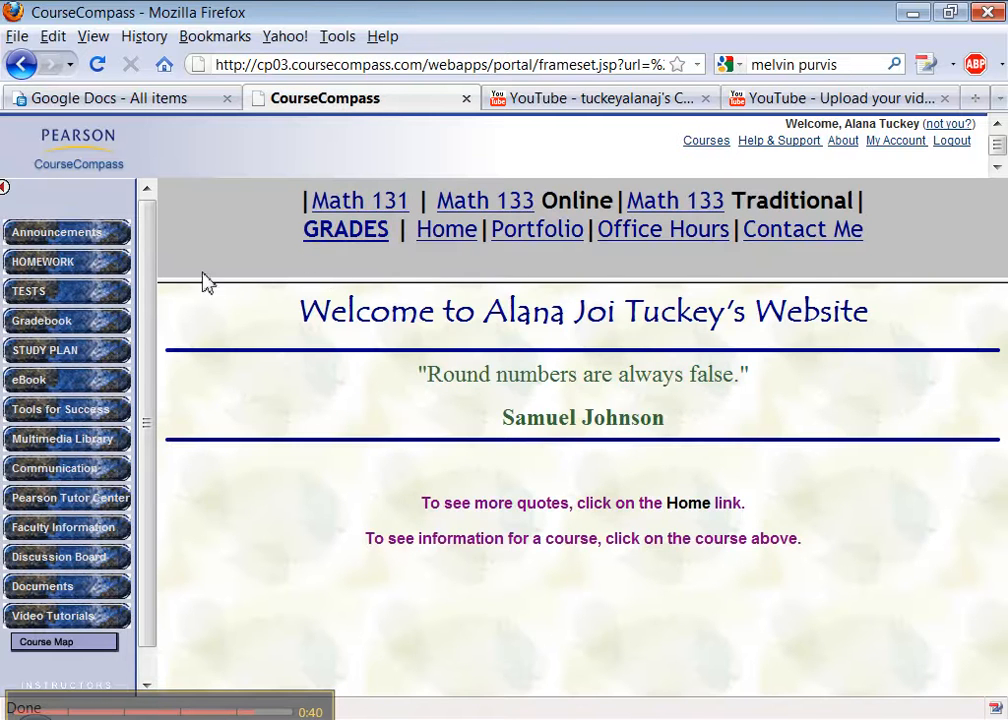
click(20, 63)
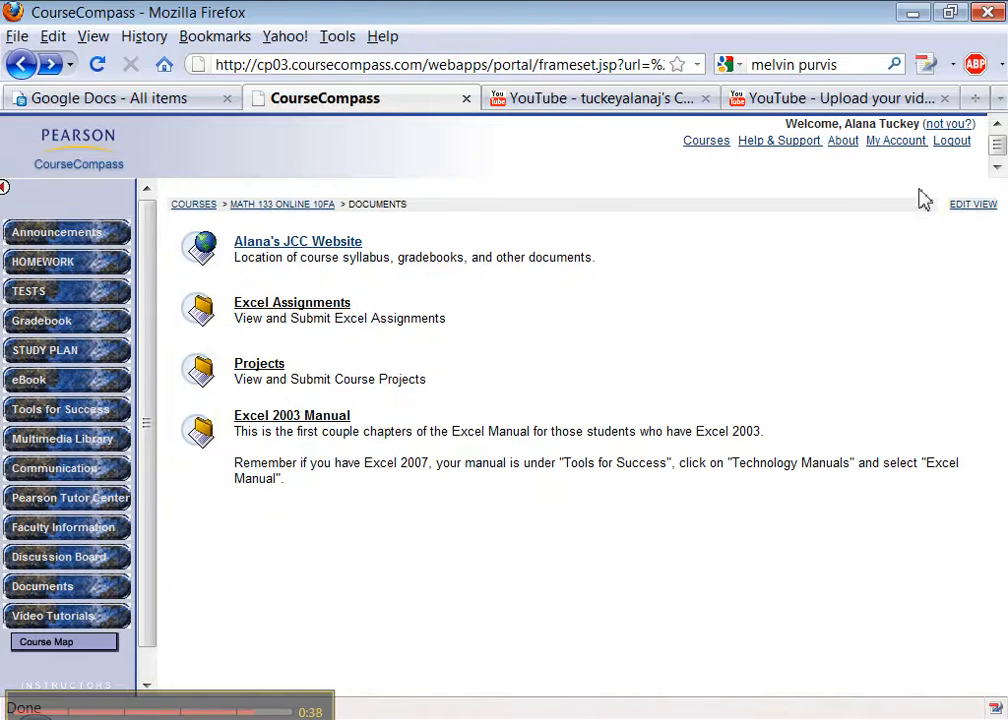
- Open the JCC website link for modification in the Documents edit view and examine its availability, new-window and date restriction options
click(960, 206)
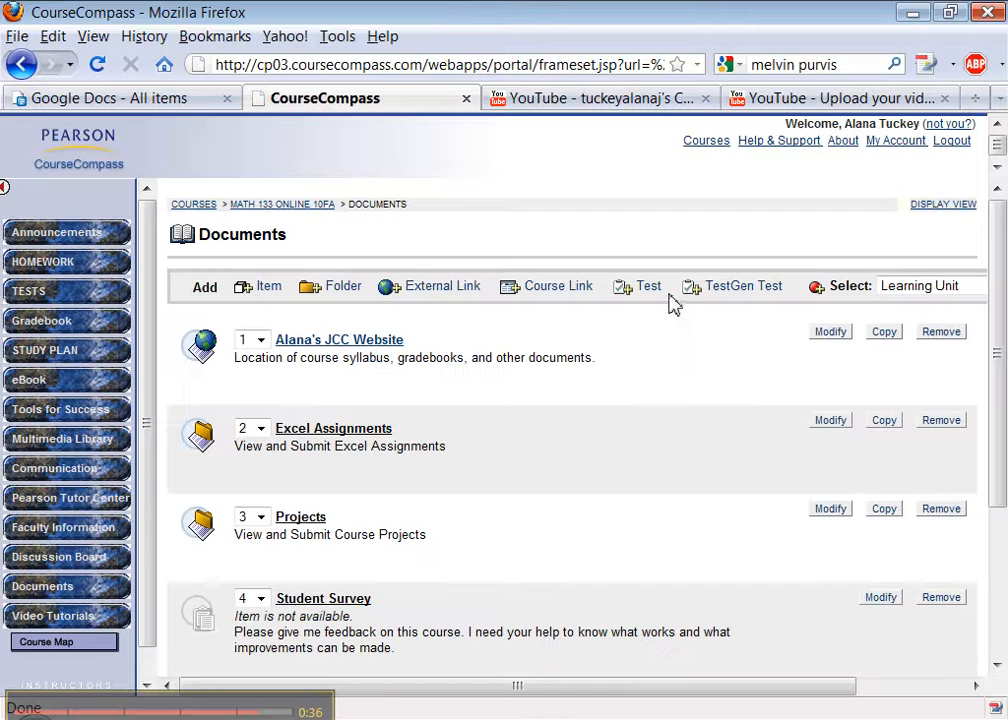
click(829, 334)
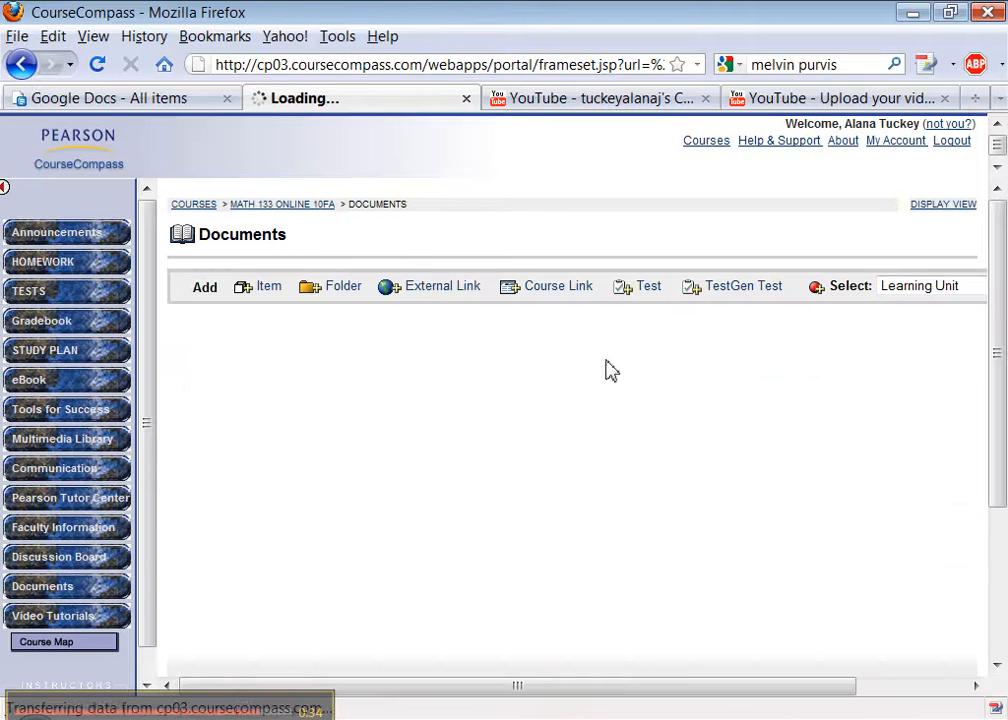
scroll(472, 407, down, 10)
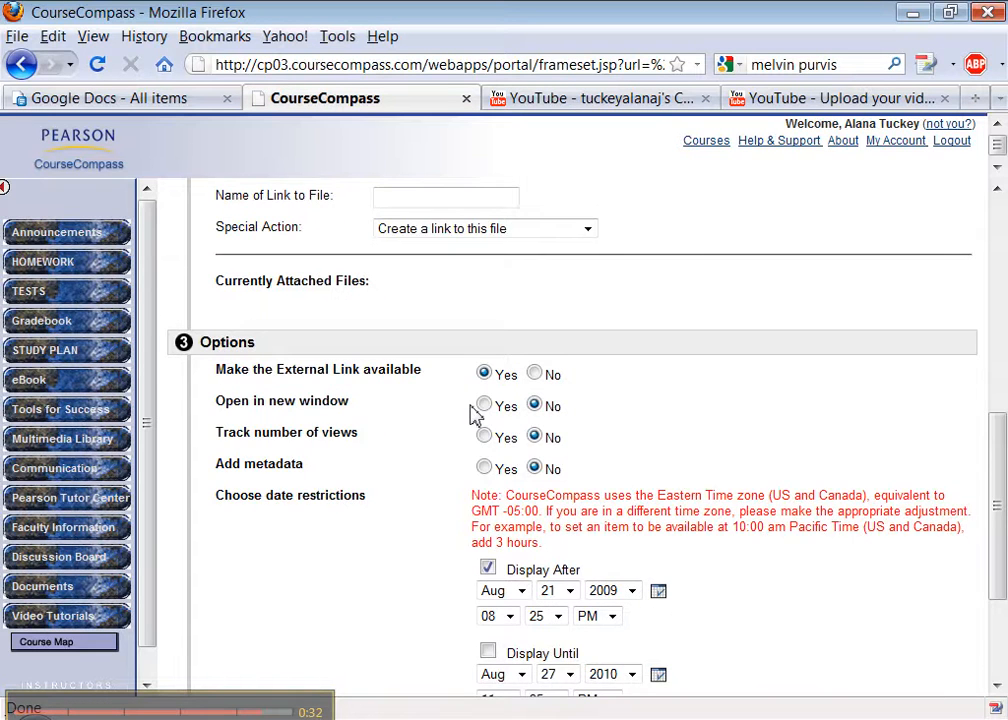
scroll(472, 412, down, 4)
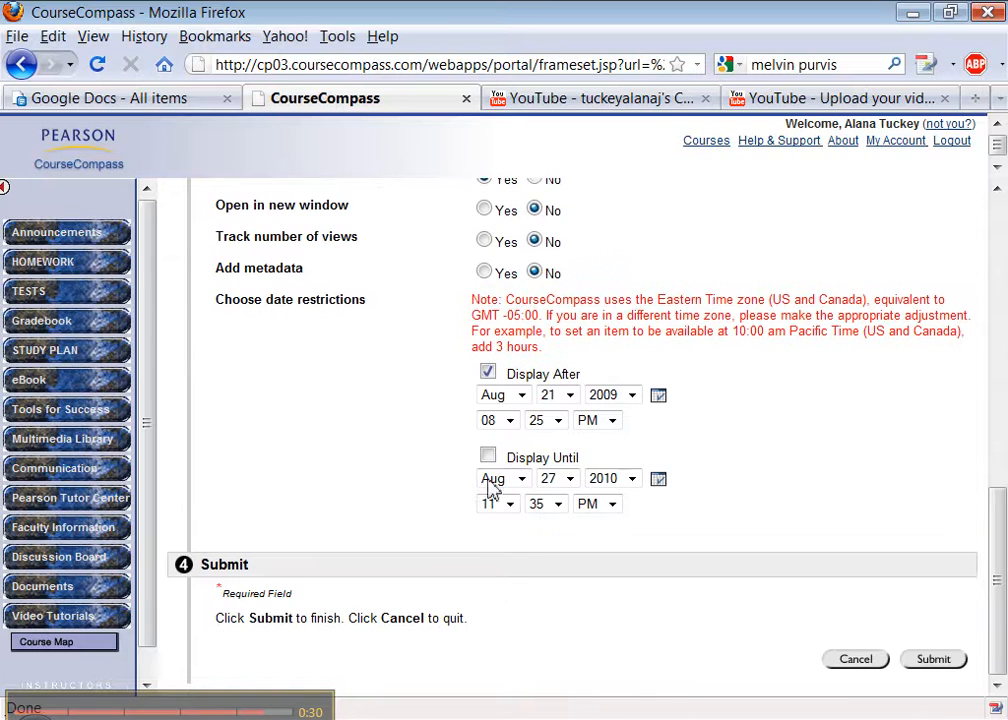
scroll(523, 500, up, 7)
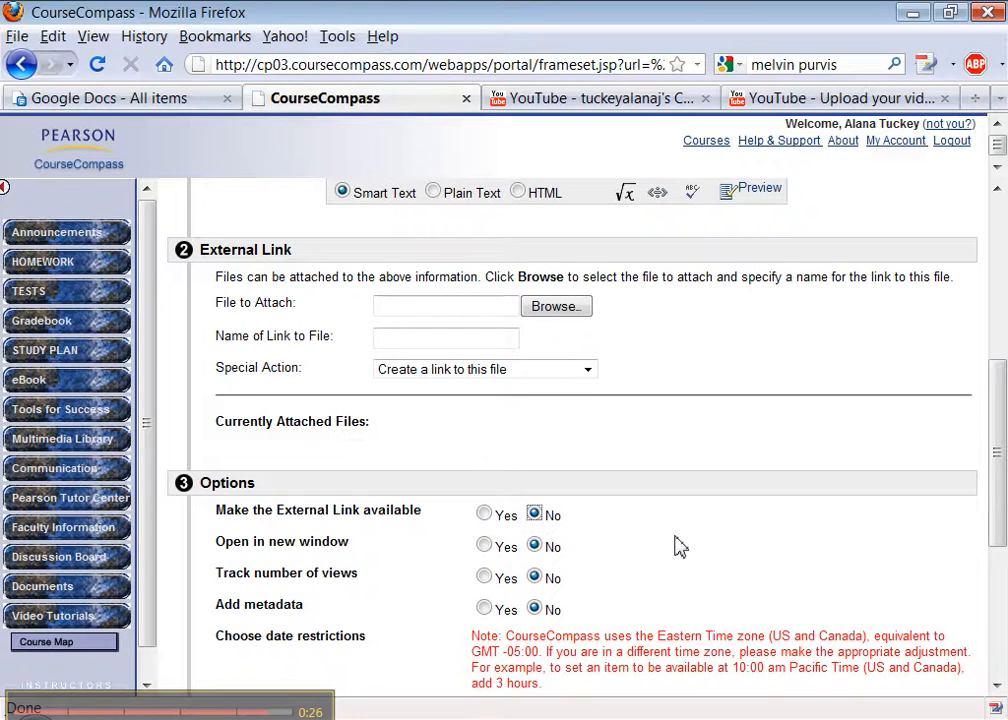
- Set the JCC website external link to be available, submit the modification and return to the Documents edit view
click(484, 516)
scroll(680, 497, down, 5)
click(932, 662)
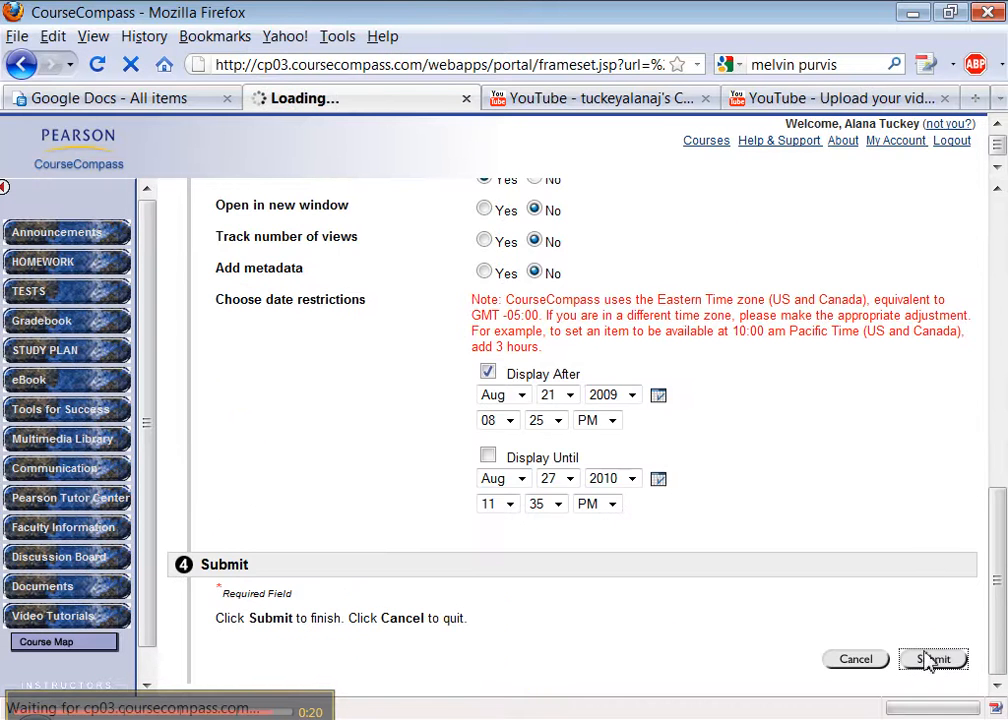
click(945, 396)
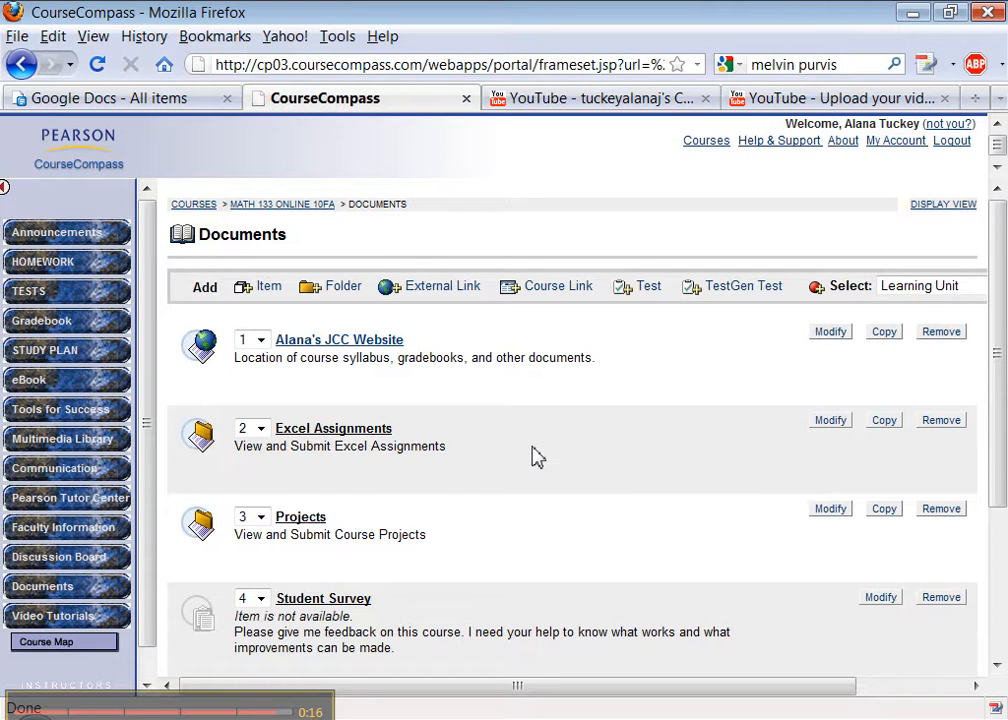
- Examine the Documents item list in edit view, including the Student Survey's availability and the Modify, Copy and Remove options
scroll(537, 456, down, 5)
scroll(535, 456, up, 5)
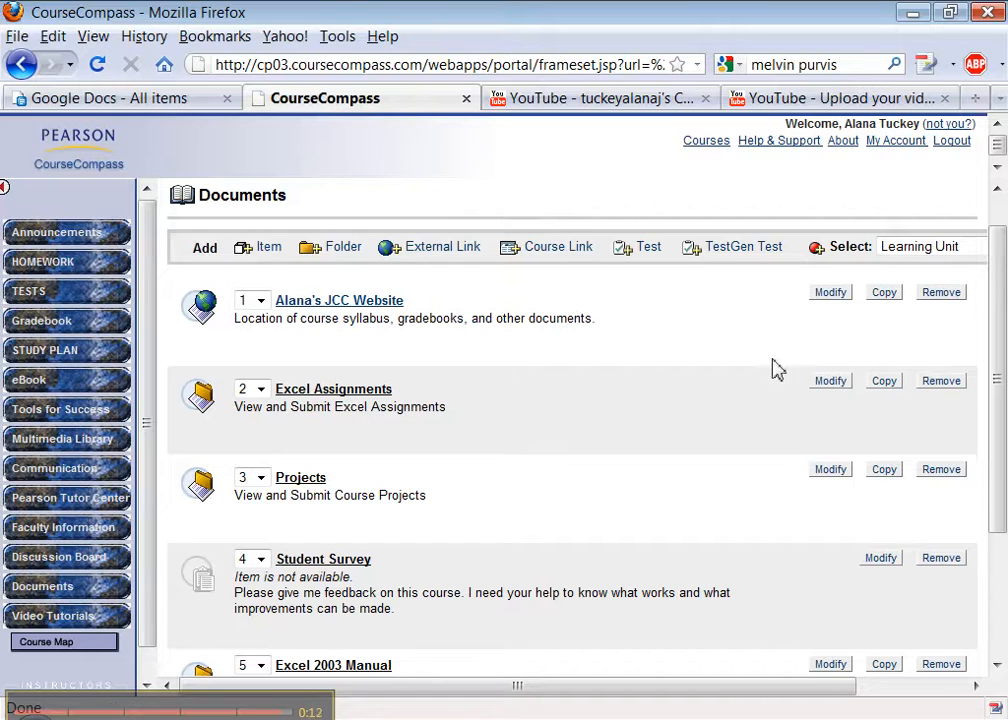
scroll(651, 416, down, 4)
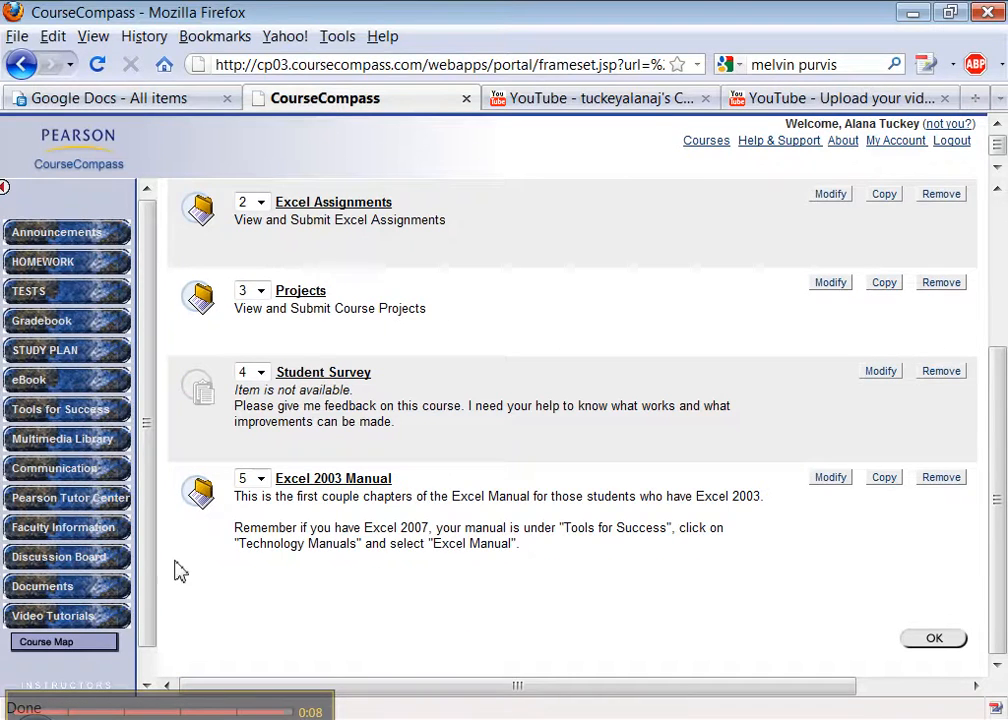
drag(148, 561, 149, 613)
click(130, 710)
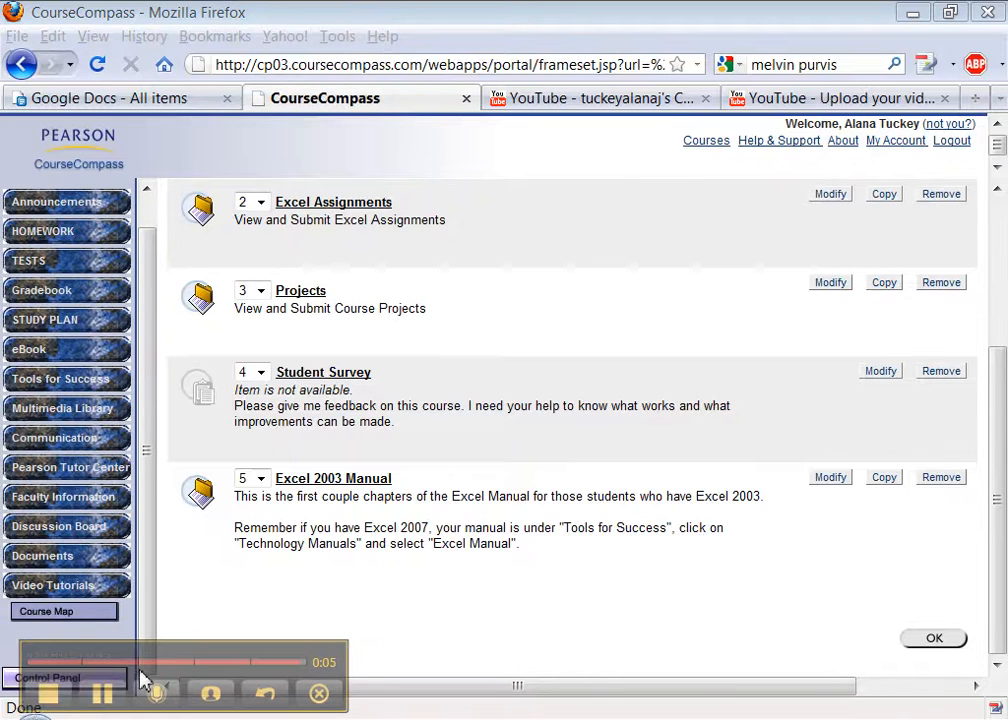